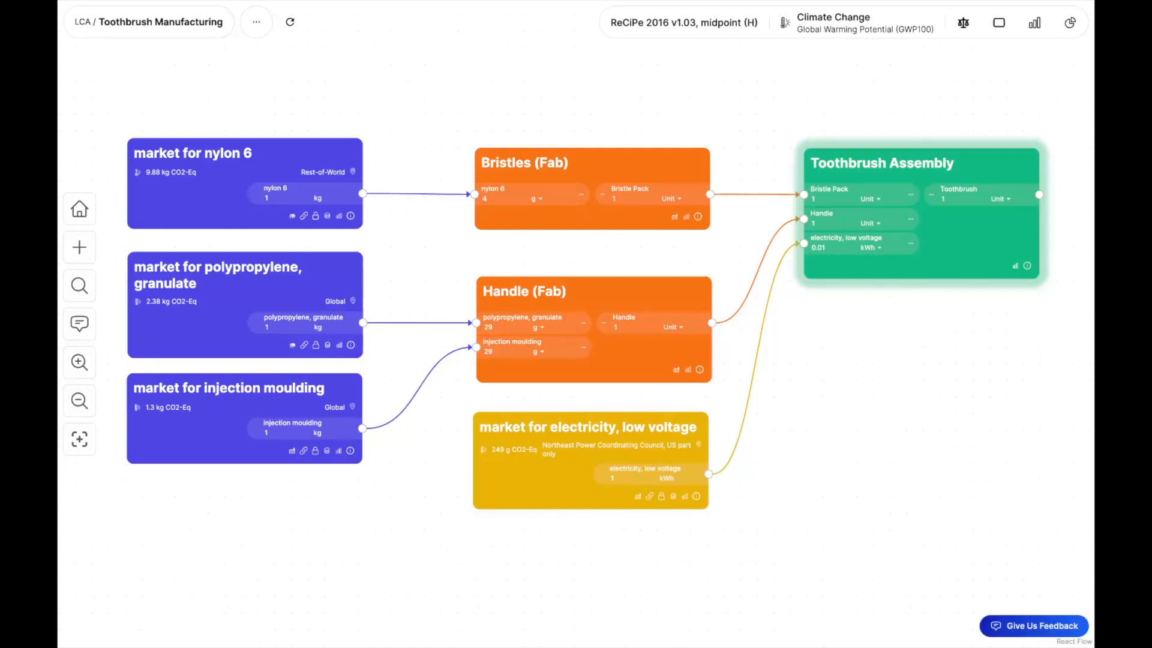
Open the parameter manager of the Toothbrush Manufacturing LCA for a look and close it again
{"action": "left_click", "coordinate": [256, 22]}
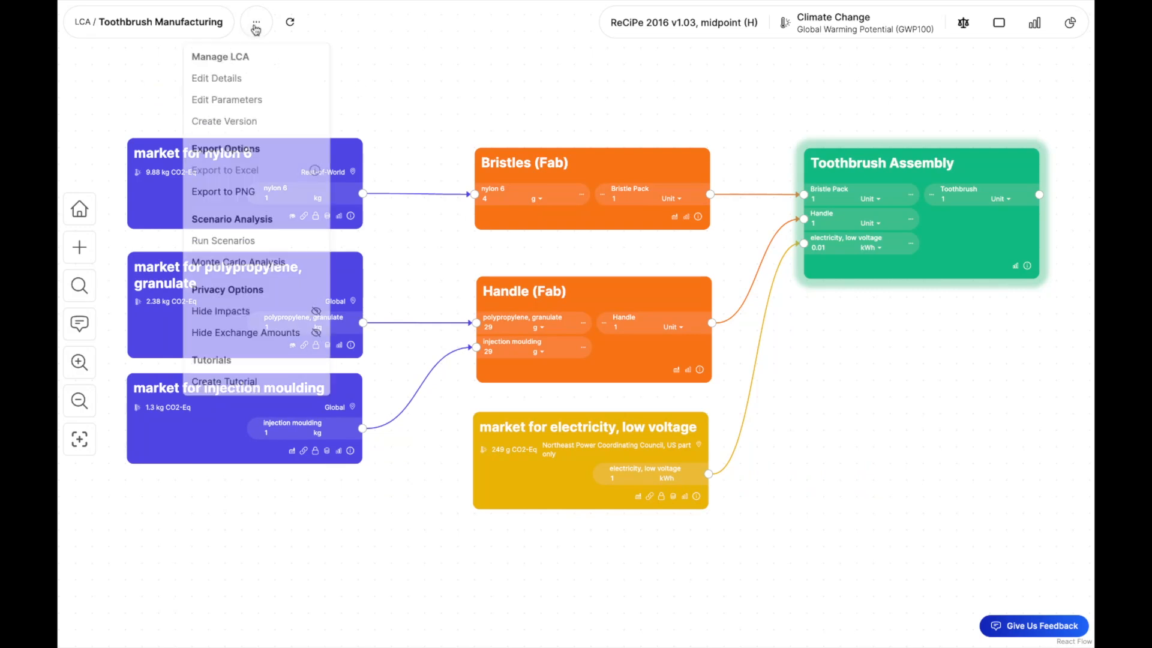
{"action": "left_click", "coordinate": [262, 100]}
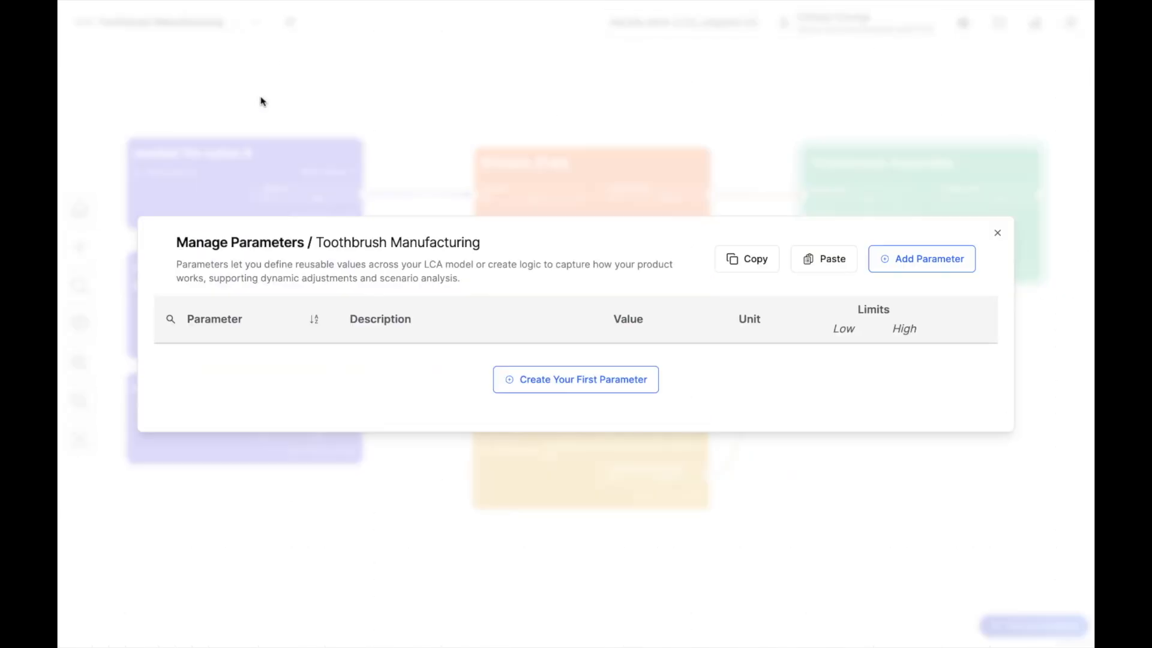
{"action": "left_click", "coordinate": [364, 96]}
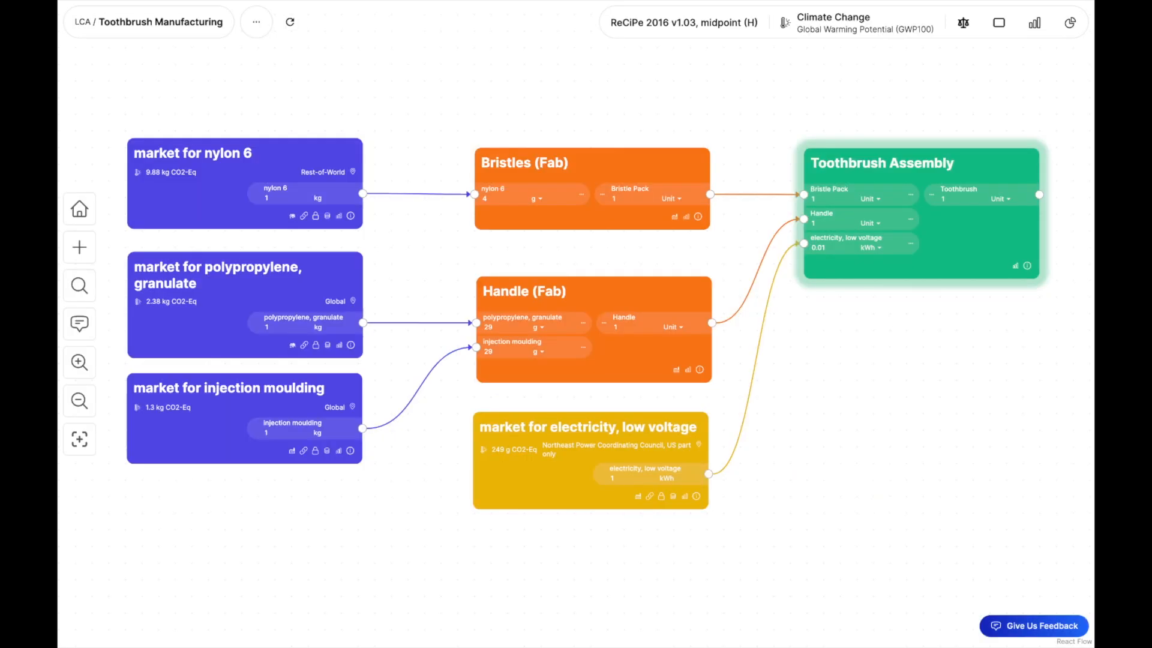
{"action": "right_click", "coordinate": [371, 90]}
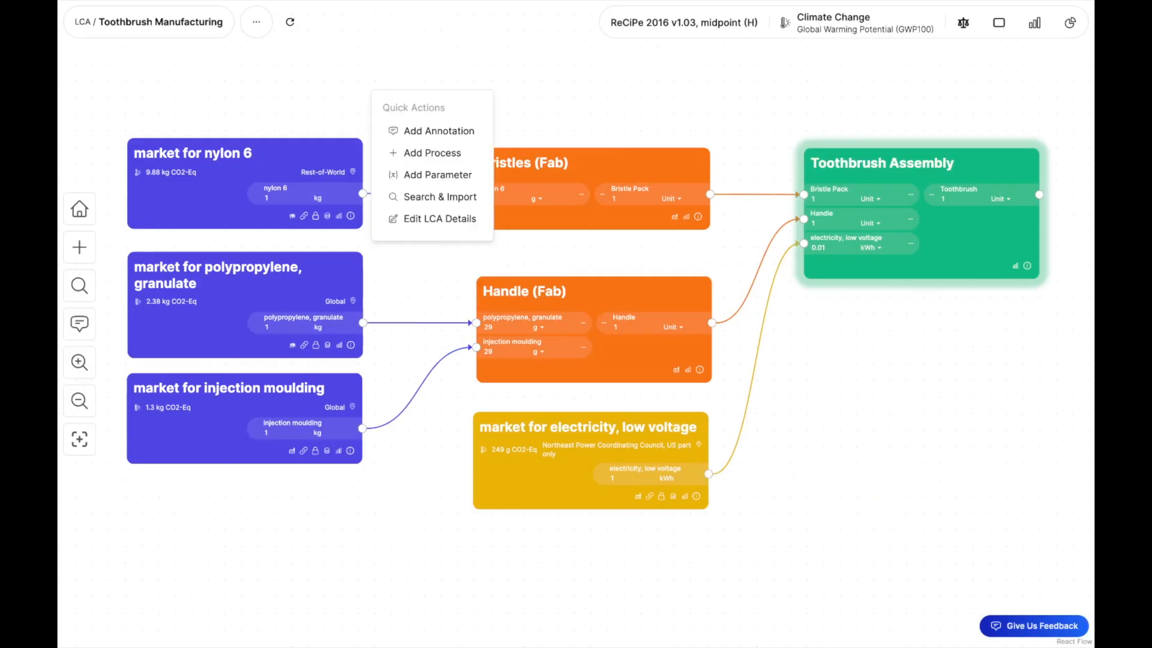
{"action": "left_click", "coordinate": [432, 176]}
{"action": "left_click", "coordinate": [432, 177]}
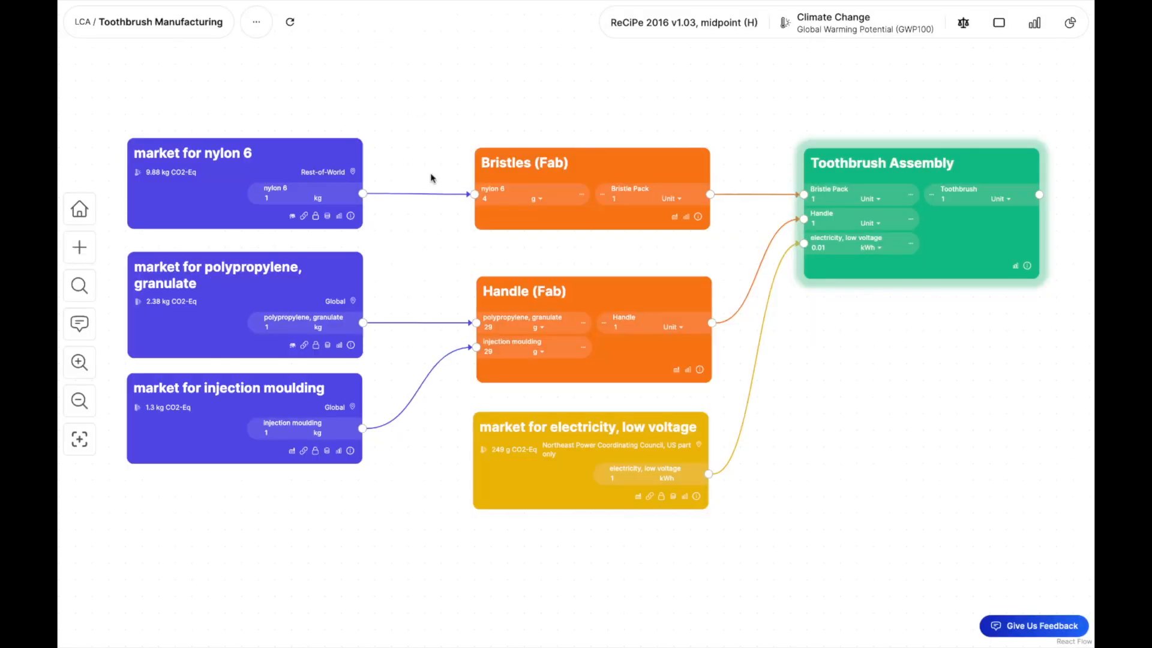
Set the nylon 6 input of Bristles (Fab) to 2 g and recalculate the LCA
{"action": "left_click", "coordinate": [496, 196]}
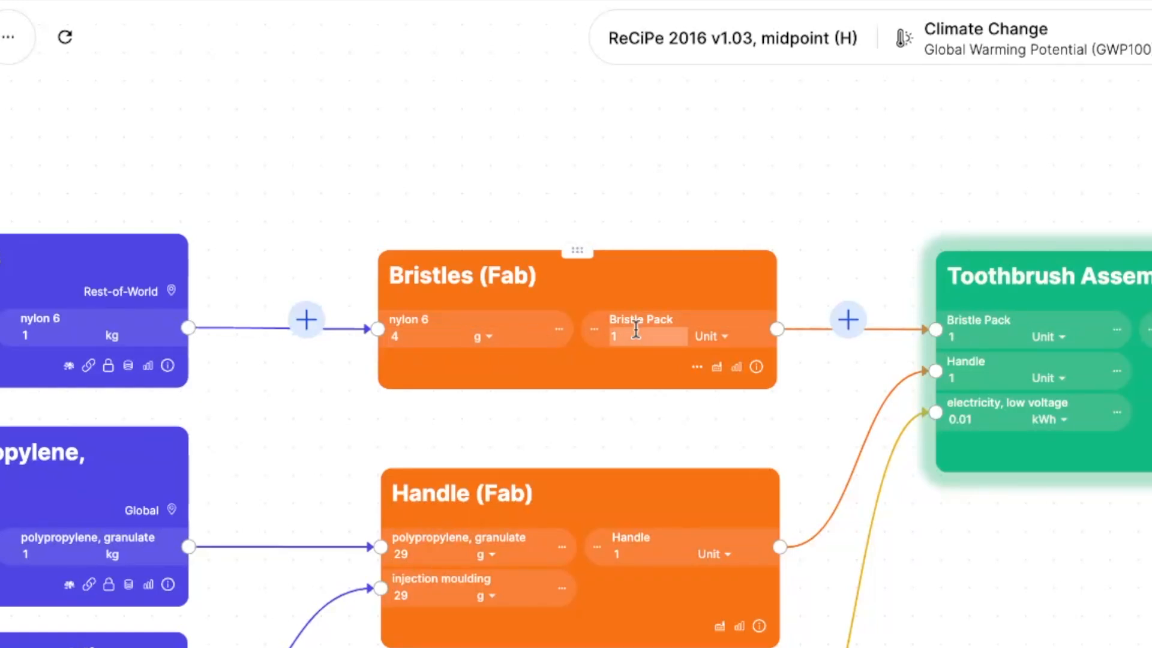
{"action": "left_click", "coordinate": [443, 337]}
{"action": "key", "text": "BackSpace"}
{"action": "type", "text": "2"}
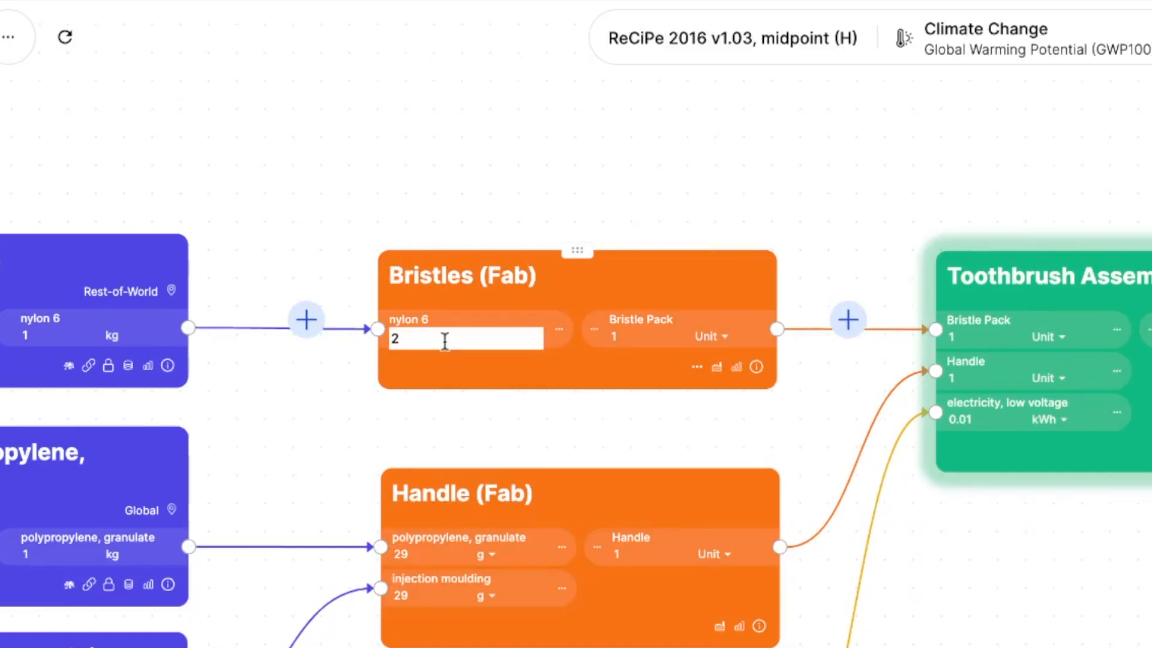
{"action": "left_click", "coordinate": [454, 209]}
{"action": "left_click", "coordinate": [145, 64]}
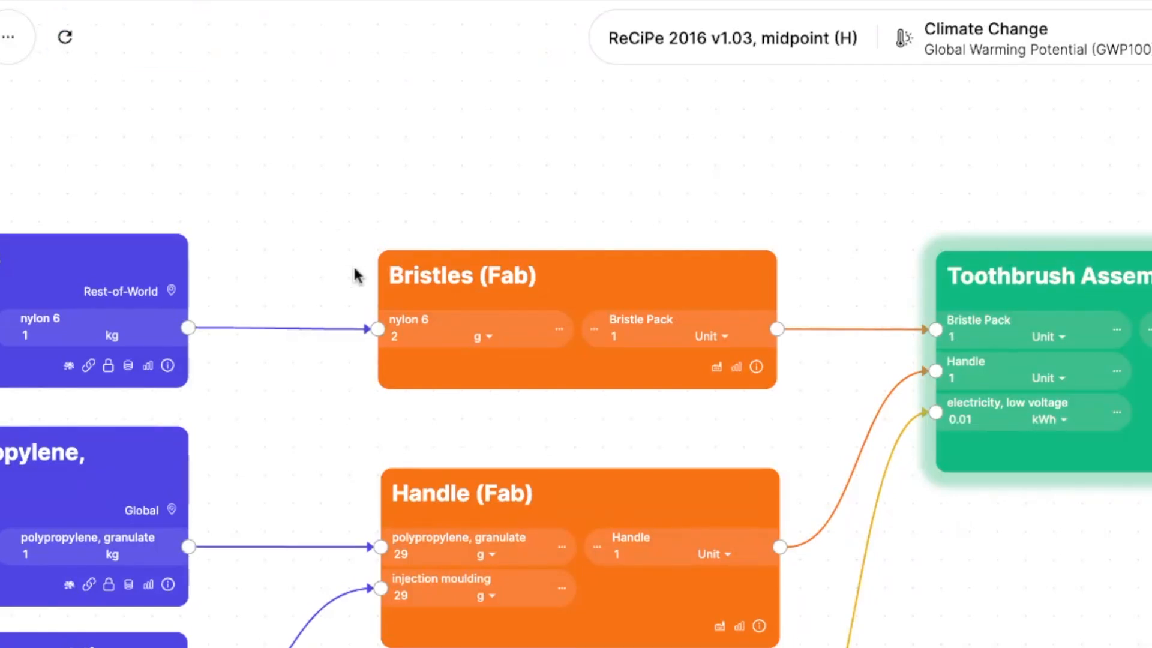
{"action": "left_click", "coordinate": [421, 337]}
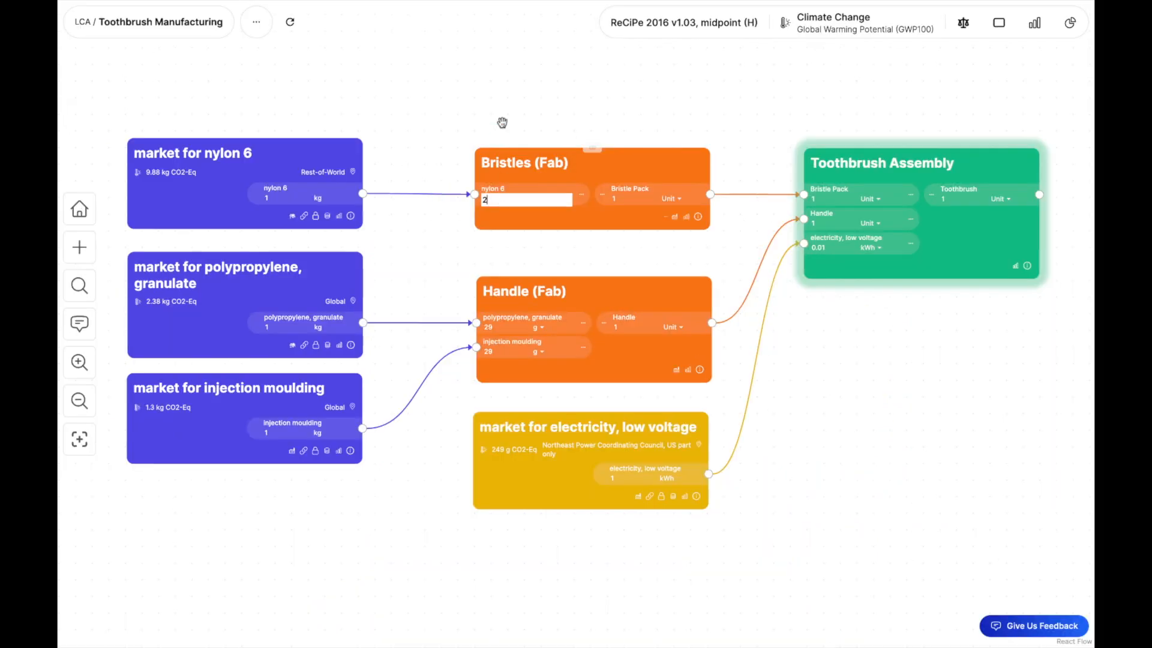
Add a parameter weight_of_nylon_6 described as "This is the weight of the nylon-6 used in fabricating one toothbrush's bristles."
{"action": "right_click", "coordinate": [425, 192]}
{"action": "left_click", "coordinate": [540, 192]}
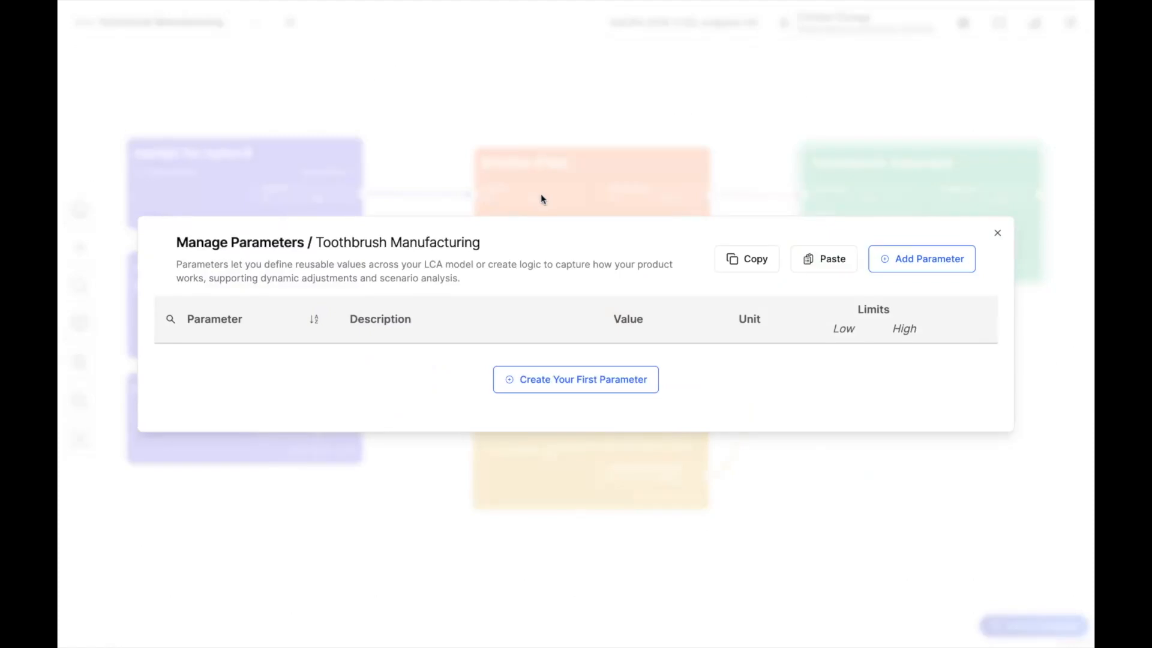
{"action": "left_click", "coordinate": [899, 271]}
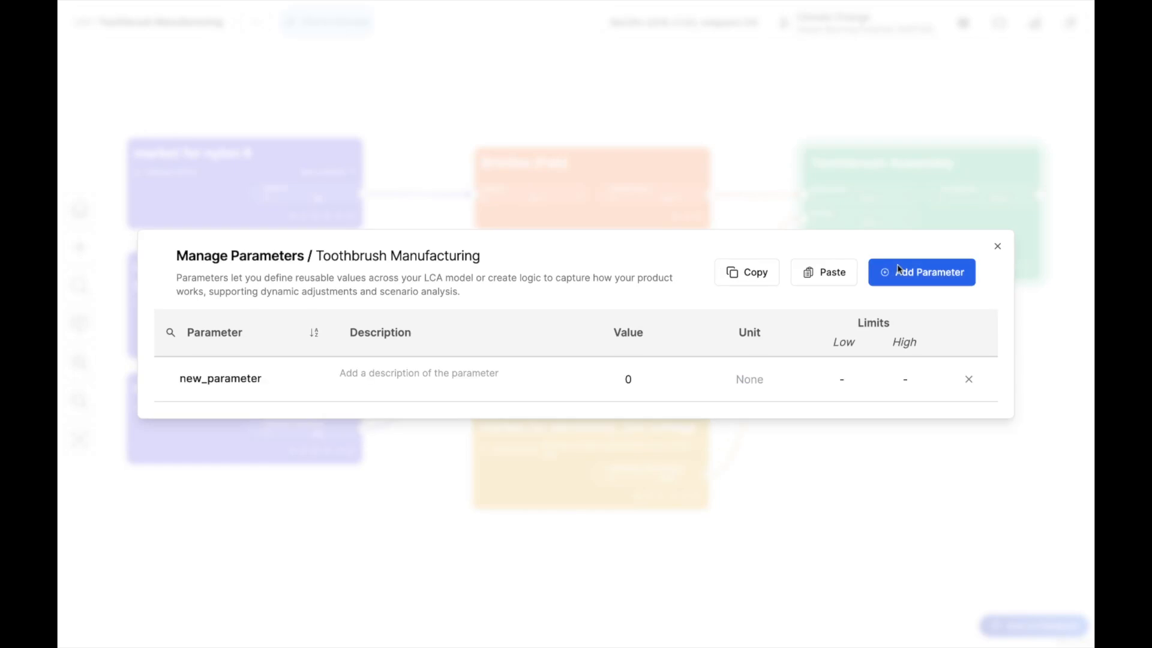
{"action": "left_click", "coordinate": [232, 376]}
{"action": "double_click", "coordinate": [232, 376]}
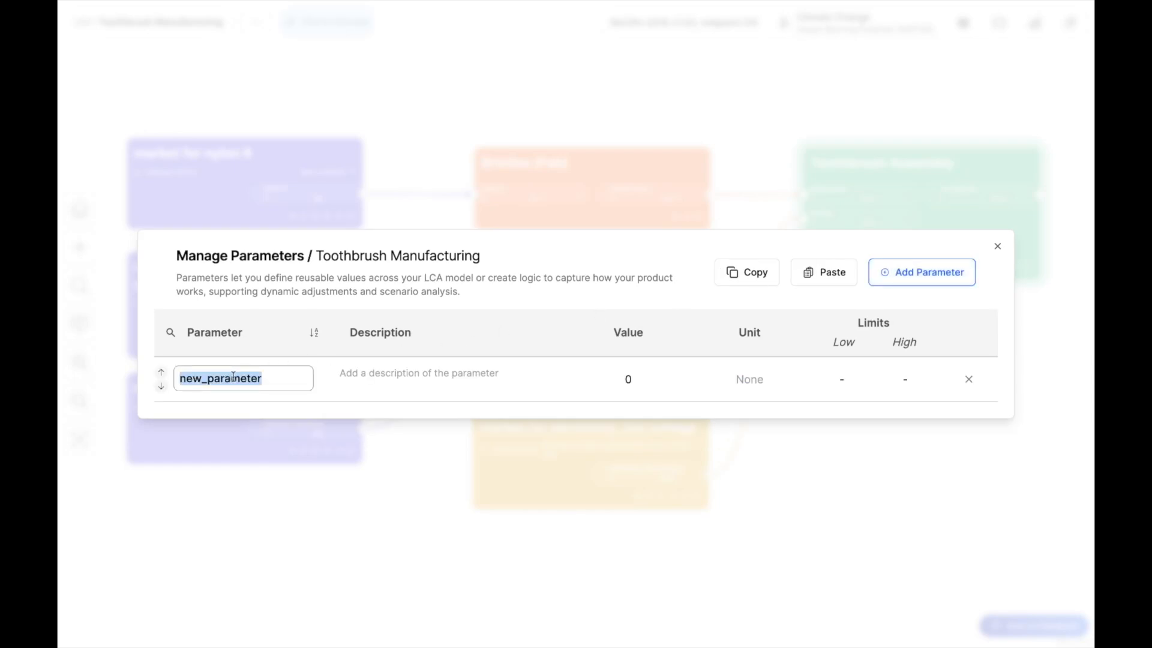
{"action": "type", "text": "weight_of_nylon"}
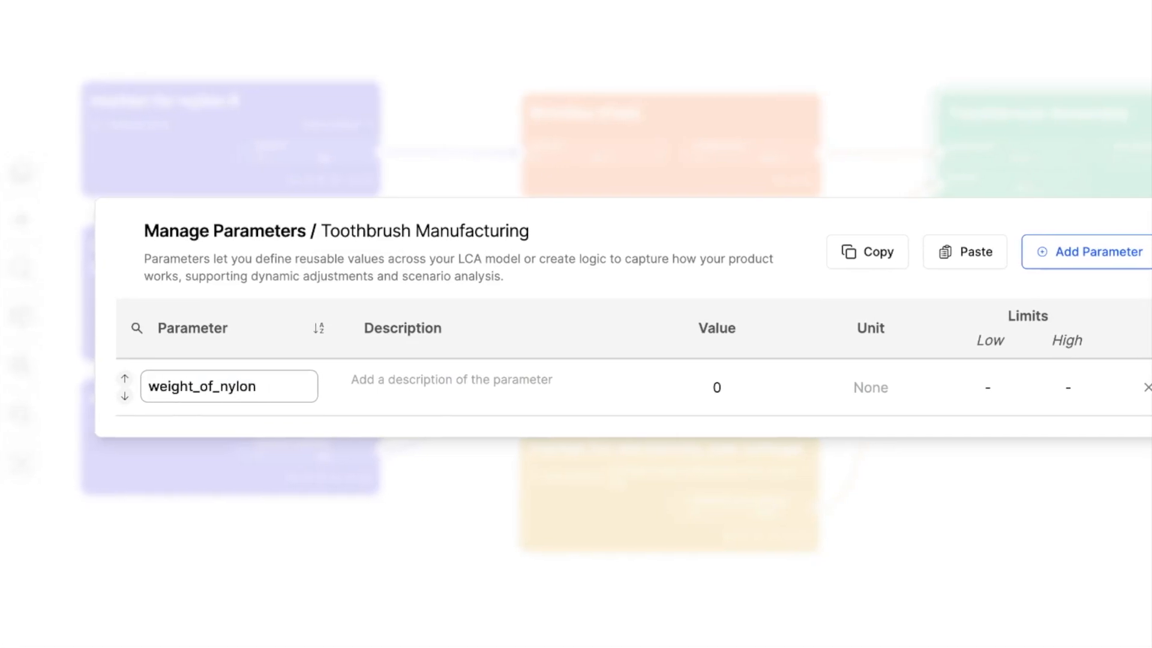
{"action": "type", "text": "_6"}
{"action": "key", "text": "Tab"}
{"action": "type", "text": "This is the weight of the nylon-6 used in fabricating one toothbrush's bristles."}
{"action": "key", "text": "Tab"}
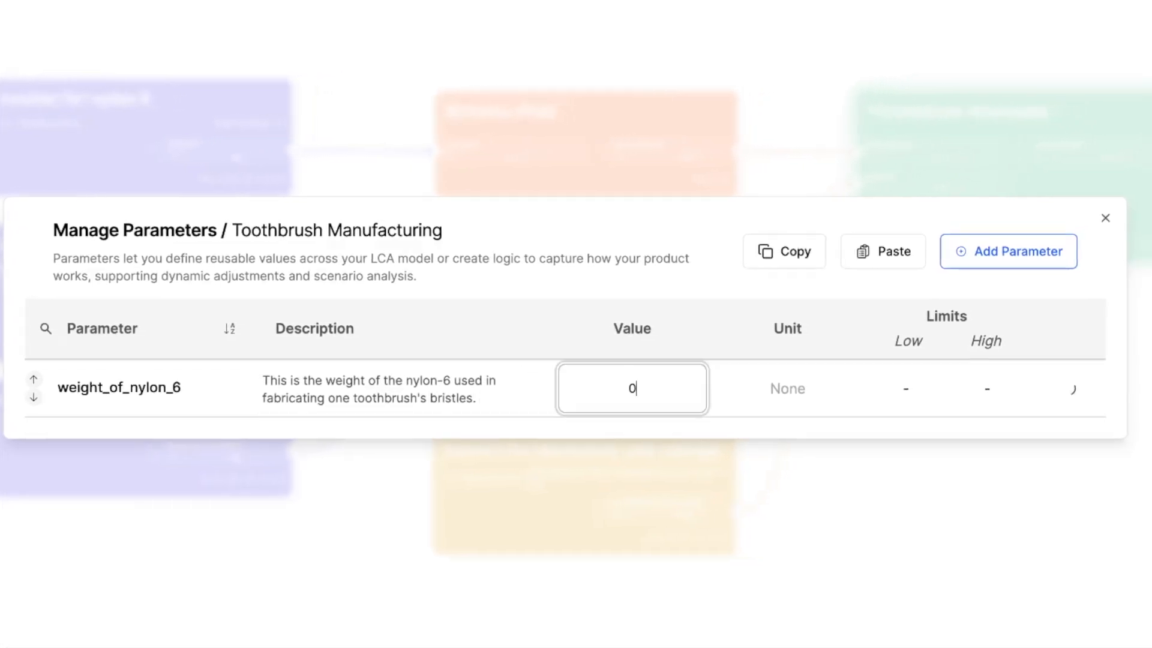
Give weight_of_nylon_6 the value 4, unit g, low limit 1 and high limit 25, and close the parameter manager
{"action": "type", "text": "4"}
{"action": "key", "text": "Tab"}
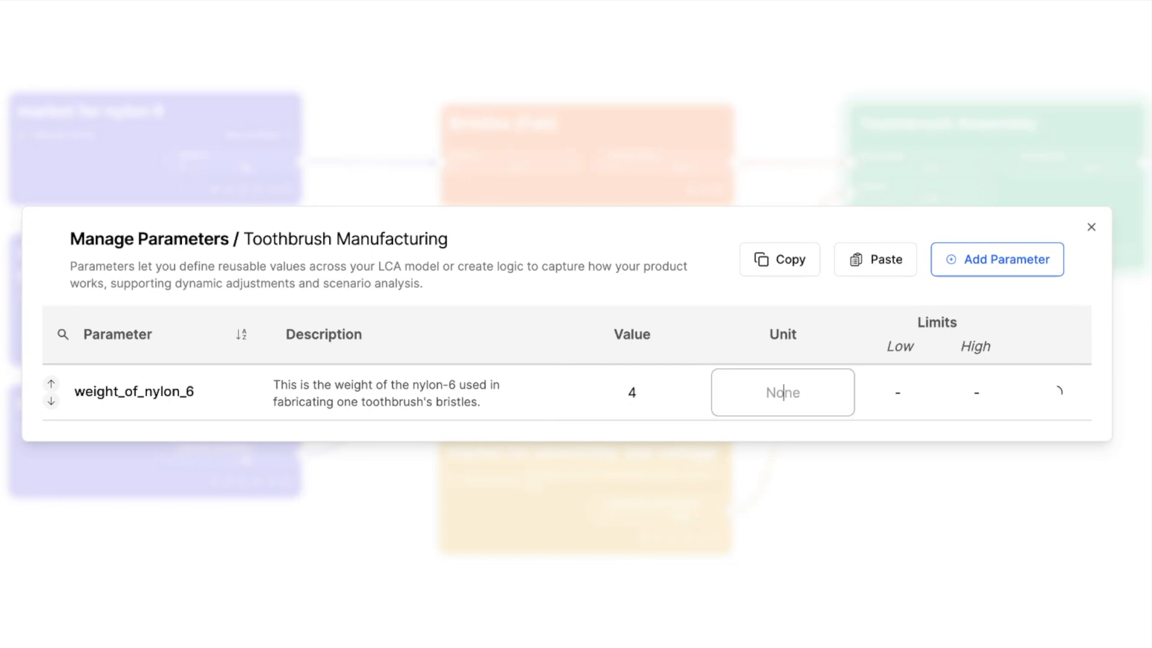
{"action": "type", "text": "g"}
{"action": "key", "text": "Tab"}
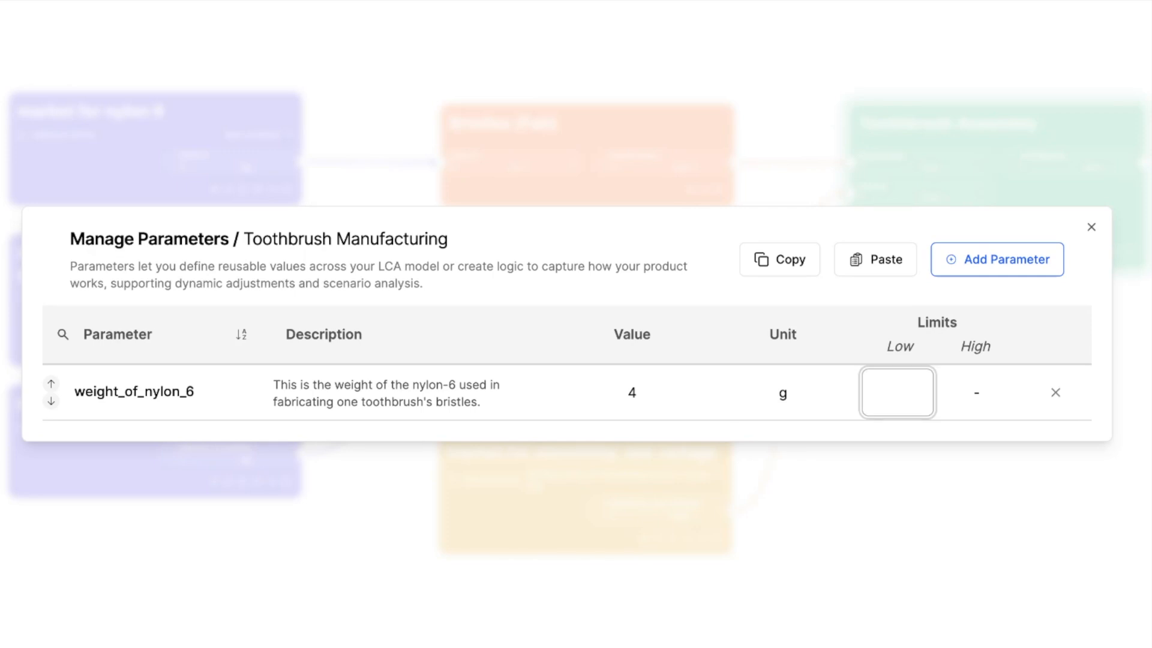
{"action": "type", "text": "1"}
{"action": "key", "text": "Tab"}
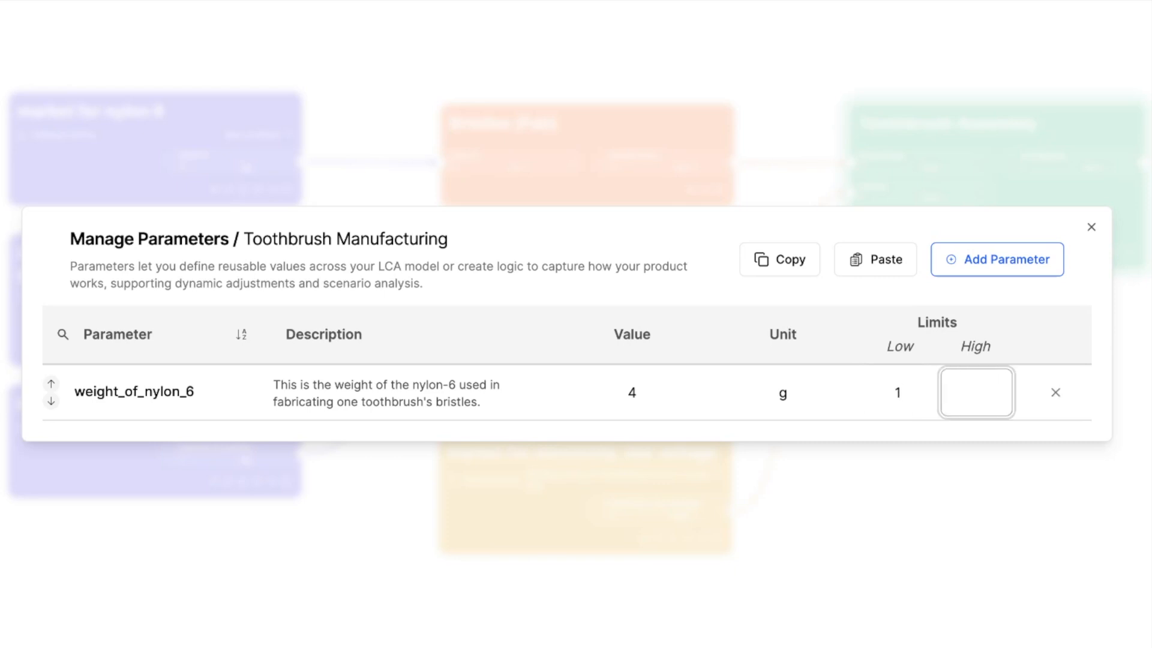
{"action": "type", "text": "25"}
{"action": "key", "text": "Return"}
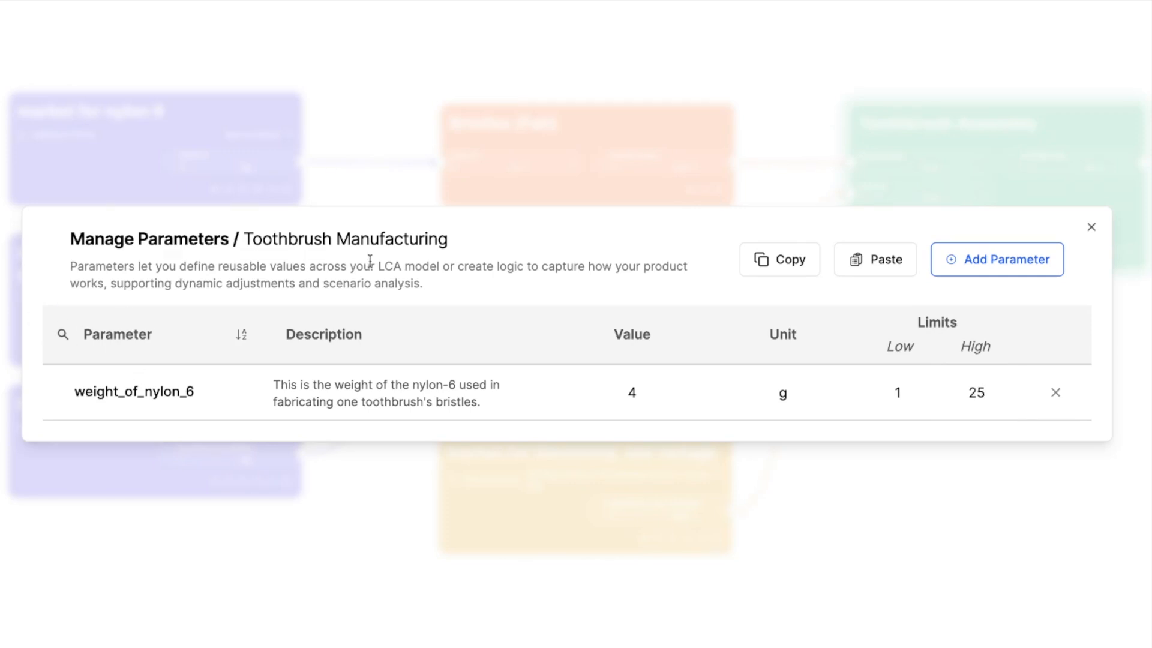
{"action": "left_click", "coordinate": [368, 99]}
Link the nylon 6 input amount of Bristles (Fab) to the parameter with the formula =weight_of_nylon_6
{"action": "left_click", "coordinate": [472, 164]}
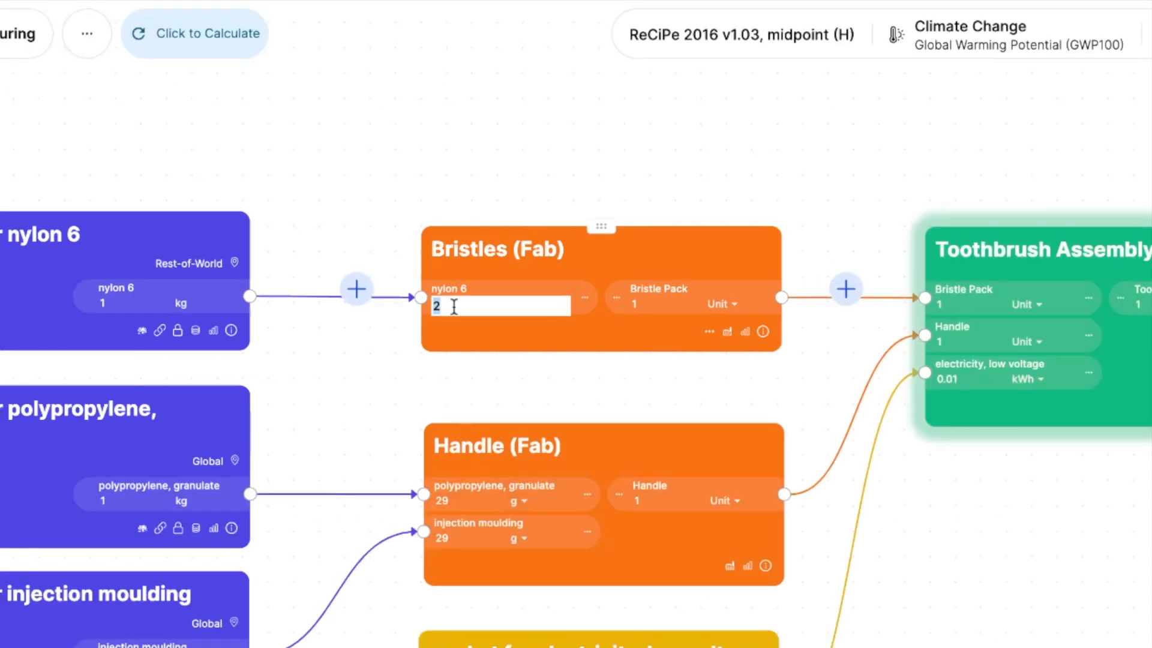
{"action": "type", "text": "=weigh"}
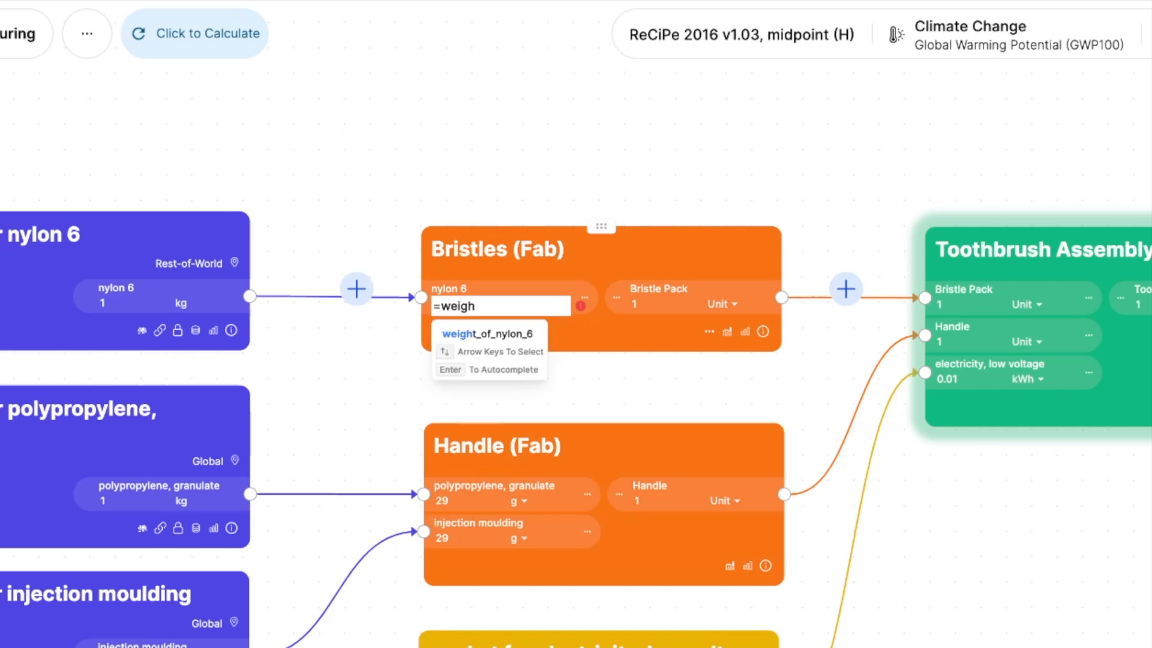
{"action": "left_click", "coordinate": [470, 336]}
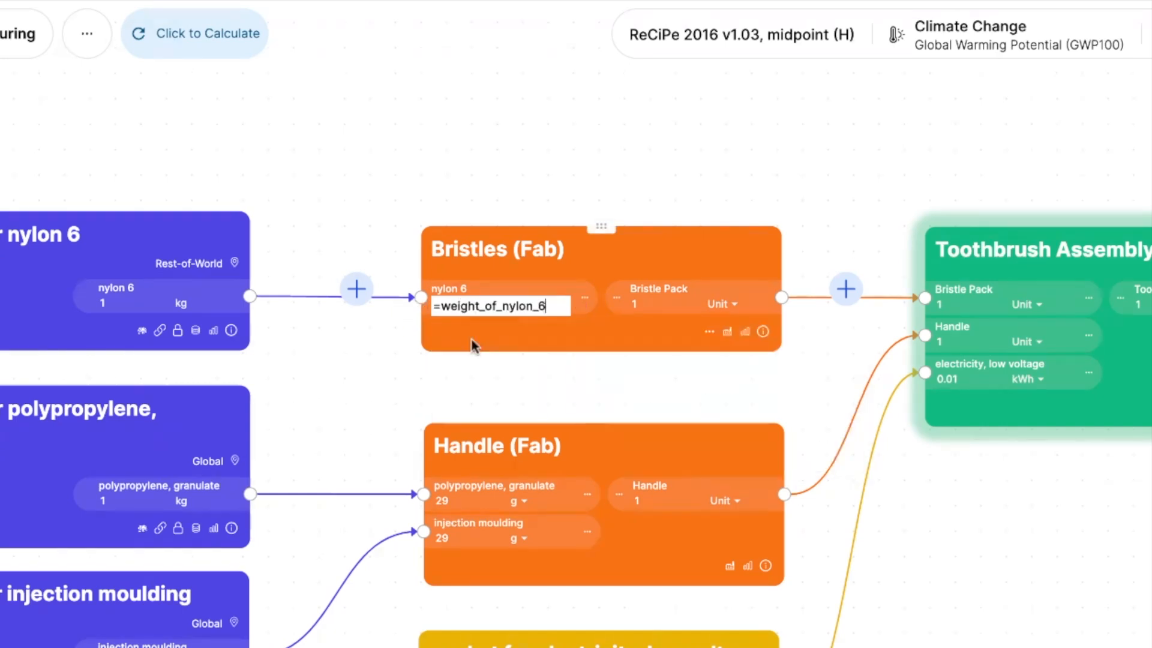
{"action": "key", "text": "Return"}
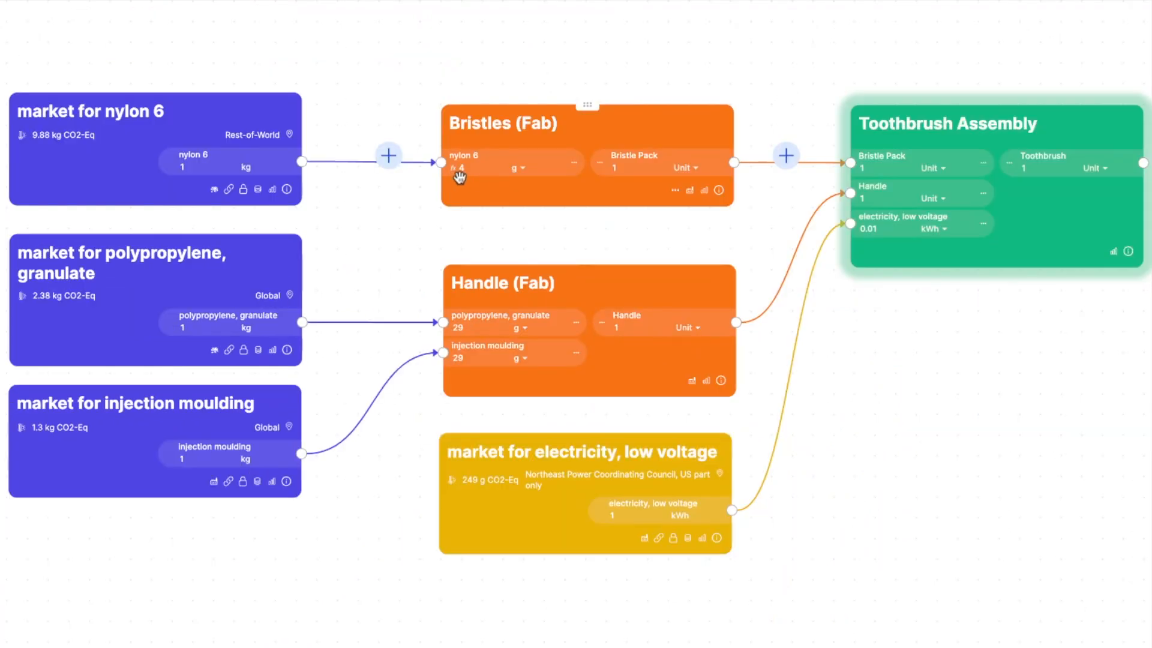
{"action": "mouse_move", "coordinate": [469, 172]}
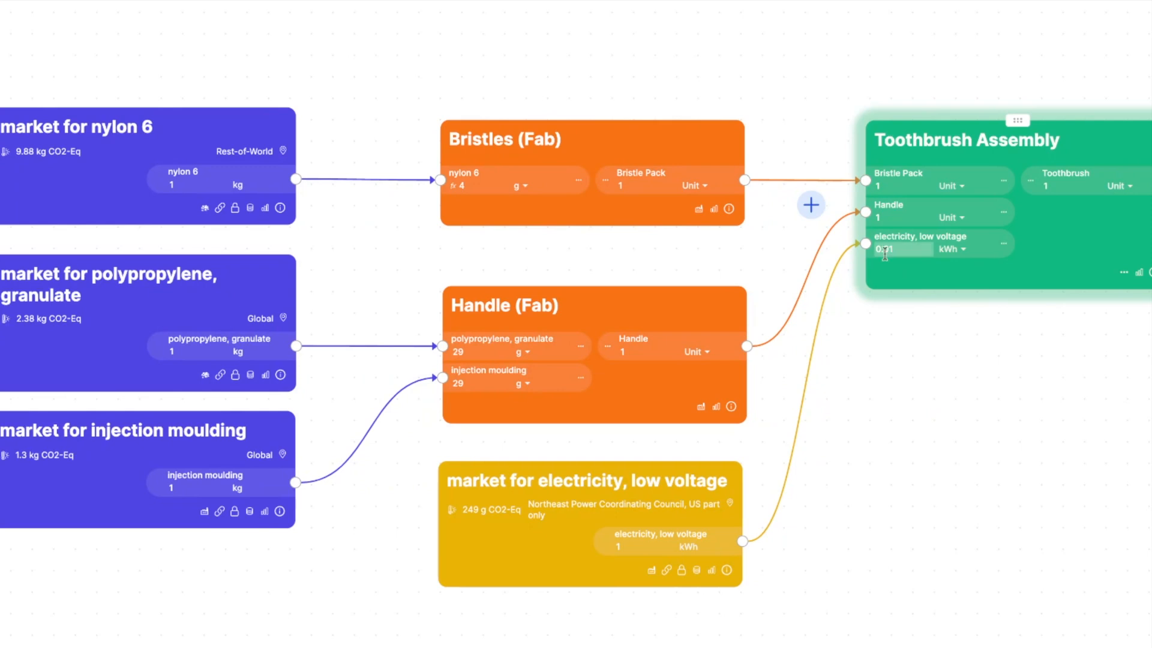
Add a parameter weight_of_polyproylene described as "This is the weight of the polypropylene used in fabricating one toothbrush handle."
{"action": "right_click", "coordinate": [539, 265]}
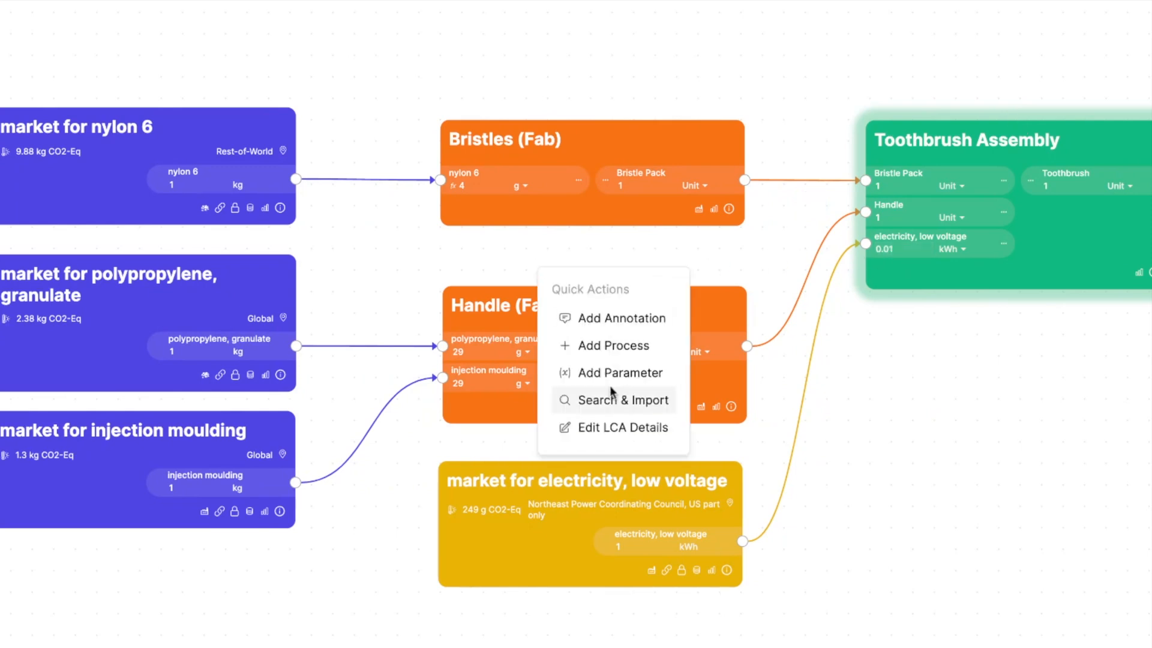
{"action": "left_click", "coordinate": [613, 375]}
{"action": "left_click", "coordinate": [983, 260]}
{"action": "left_click", "coordinate": [152, 368]}
{"action": "type", "text": "weight_of_polypropylene"}
{"action": "key", "text": "Tab"}
{"action": "type", "text": "This is the weight of the polypropylene used in fabricating one toothbrush handle."}
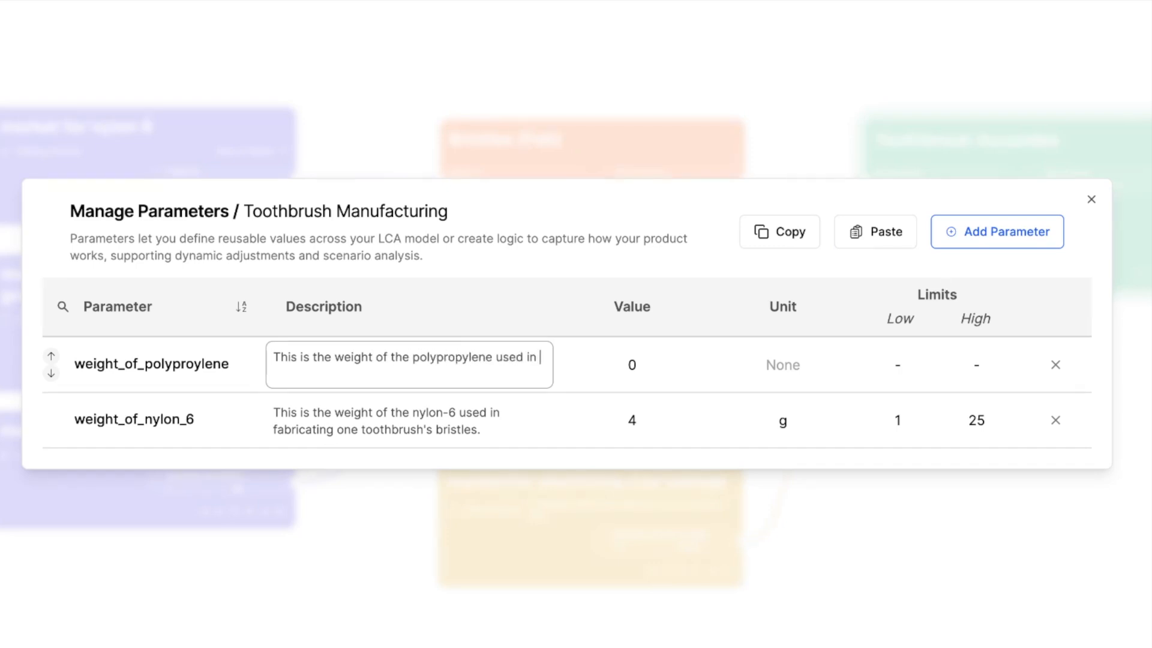
Give weight_of_polyproylene the value 29, unit g, low limit 10 and high limit 100
{"action": "key", "text": "Tab"}
{"action": "type", "text": "29"}
{"action": "key", "text": "Tab"}
{"action": "type", "text": "g"}
{"action": "key", "text": "Tab"}
{"action": "type", "text": "10"}
{"action": "key", "text": "Tab"}
{"action": "type", "text": "100"}
{"action": "key", "text": "Return"}
Define energy_in_assembly as 0.01 kWh, described as "This is the energy used to fuse the nylon bristles with the polypropylene handle."
{"action": "type", "text": "energy_in_assembly"}
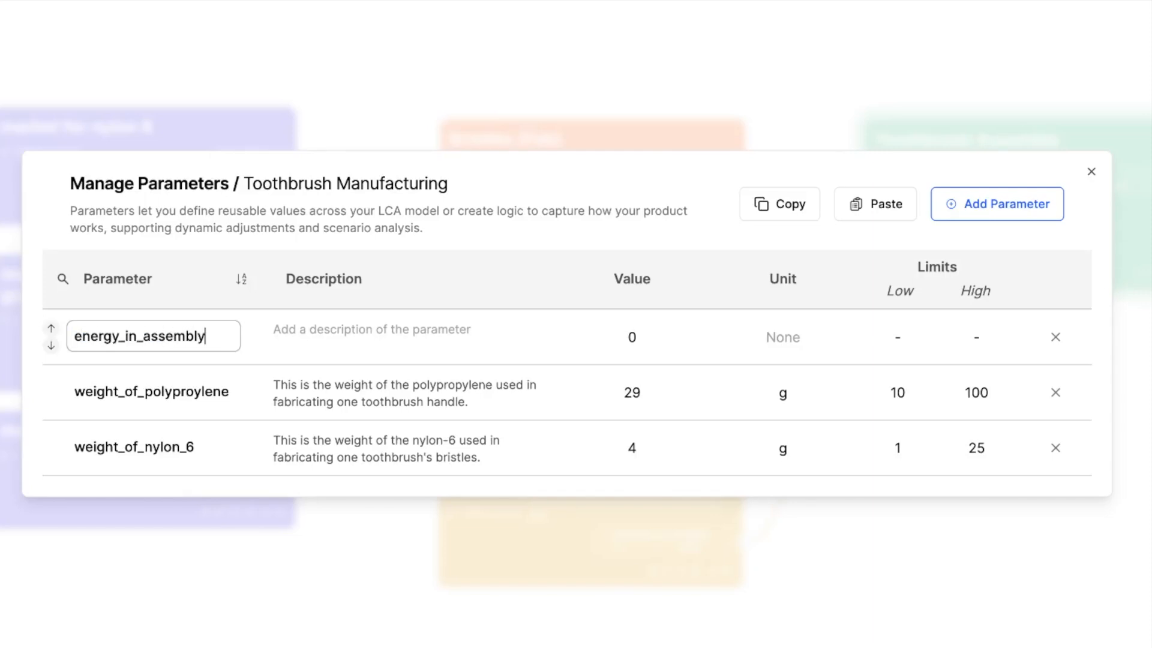
{"action": "key", "text": "Tab"}
{"action": "type", "text": "This is the energy used to fuse the nylon bristles with the polypropylene handle."}
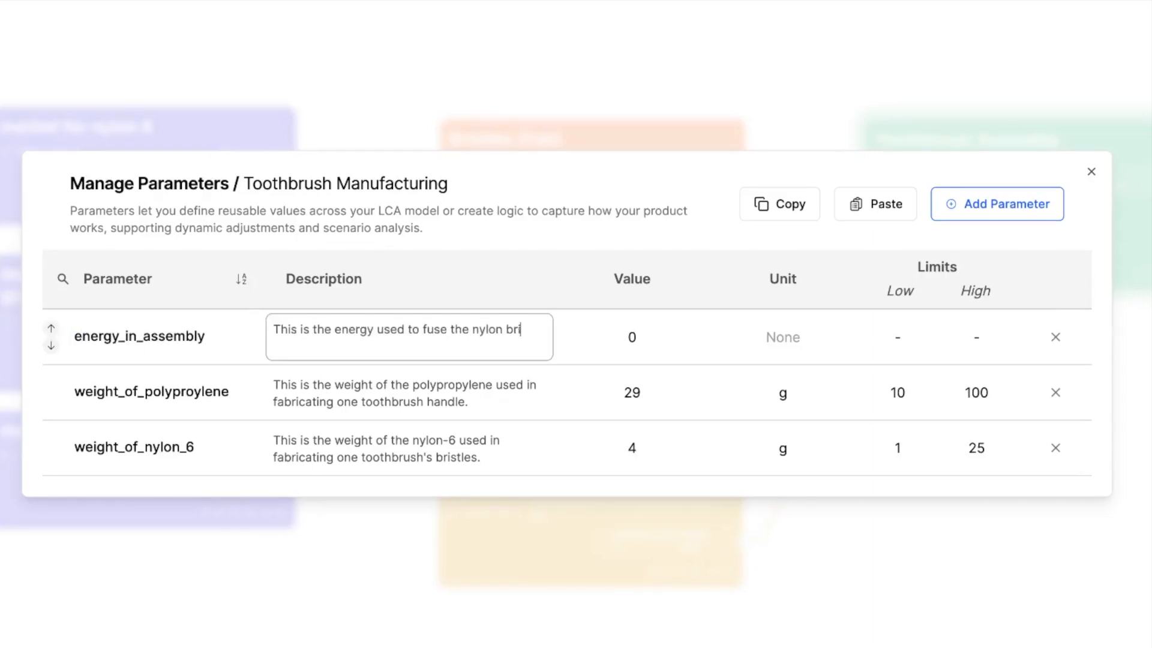
{"action": "key", "text": "Tab"}
{"action": "type", "text": "1"}
{"action": "key", "text": "Tab"}
{"action": "type", "text": "kWh"}
{"action": "key", "text": "Tab"}
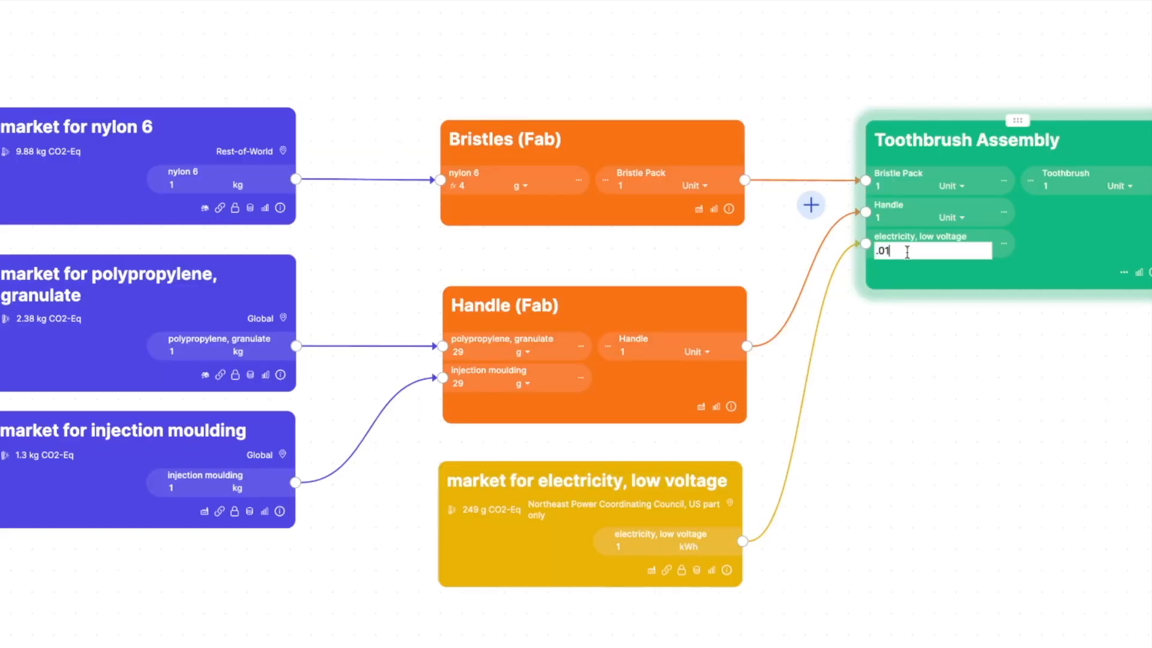
Replace the low voltage electricity amount in Toothbrush Assembly with the formula =energy_in_assembly
{"action": "key", "text": "BackSpace"}
{"action": "key", "text": "BackSpace"}
{"action": "key", "text": "BackSpace"}
{"action": "type", "text": "=energy_in_assembly"}
{"action": "key", "text": "Return"}
Set both the polypropylene granulate and injection moulding amounts of Handle (Fab) to =weight_of_polyproylene
{"action": "left_click", "coordinate": [474, 352]}
{"action": "key", "text": "BackSpace"}
{"action": "key", "text": "BackSpace"}
{"action": "type", "text": "=weight_of_polyproylene"}
{"action": "key", "text": "Return"}
{"action": "left_click", "coordinate": [459, 383]}
{"action": "type", "text": "=weight_of_polyproylene"}
{"action": "key", "text": "Return"}
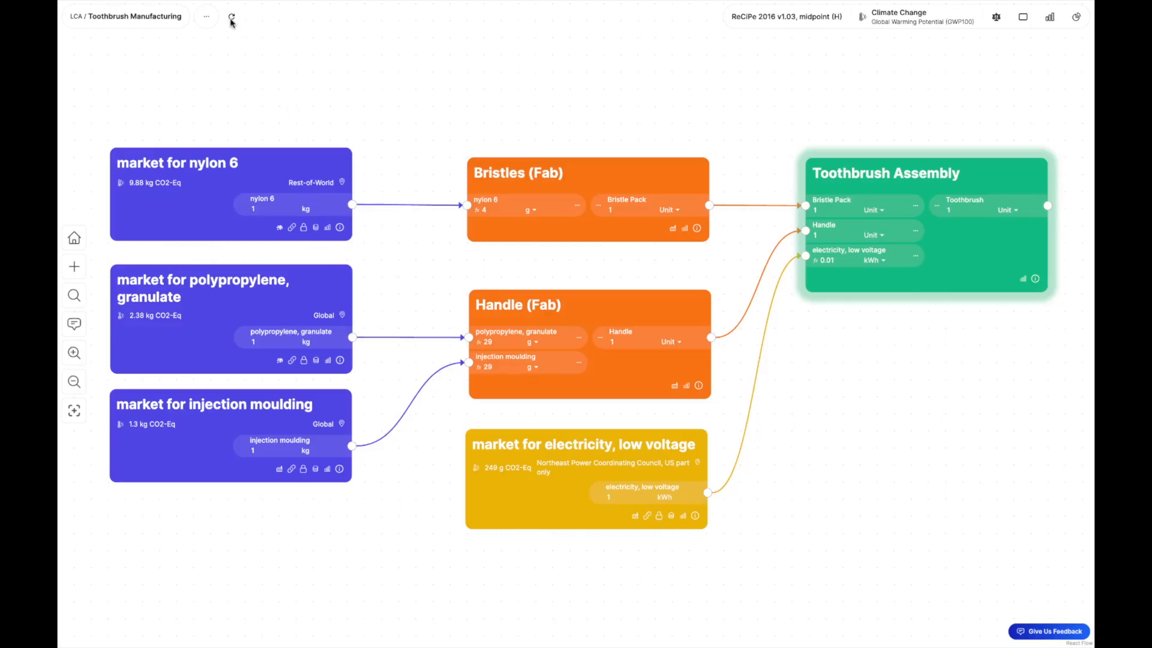
Open the scenario analysis for the LCA and add two new scenarios beside Baseline
{"action": "left_click", "coordinate": [207, 16]}
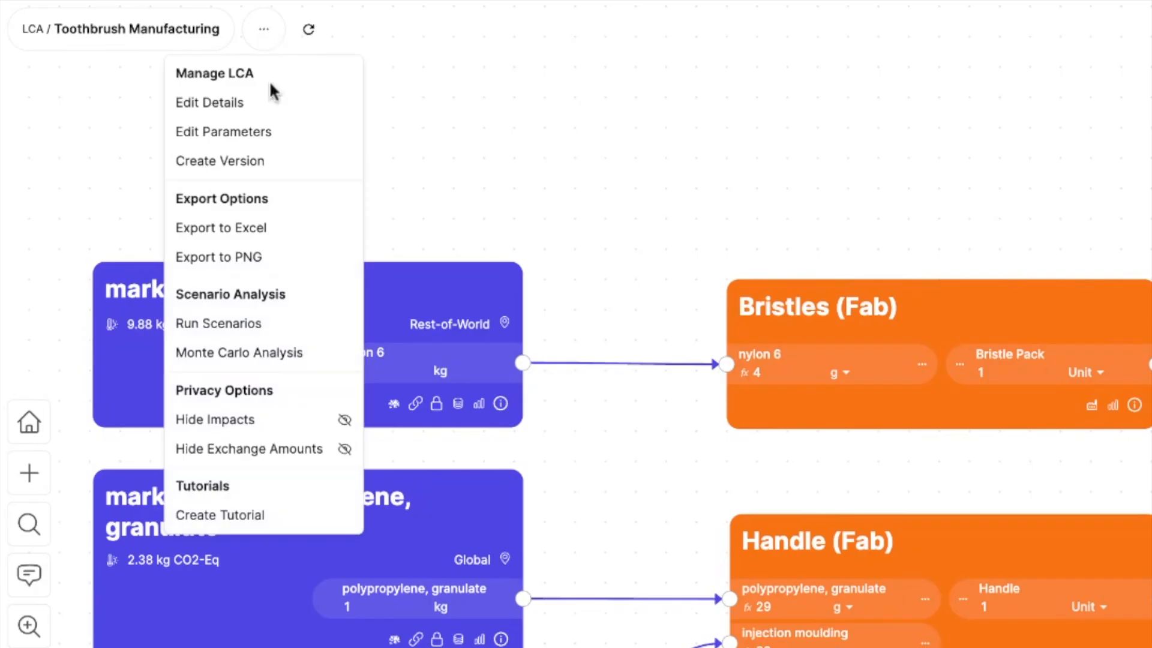
{"action": "left_click", "coordinate": [261, 325]}
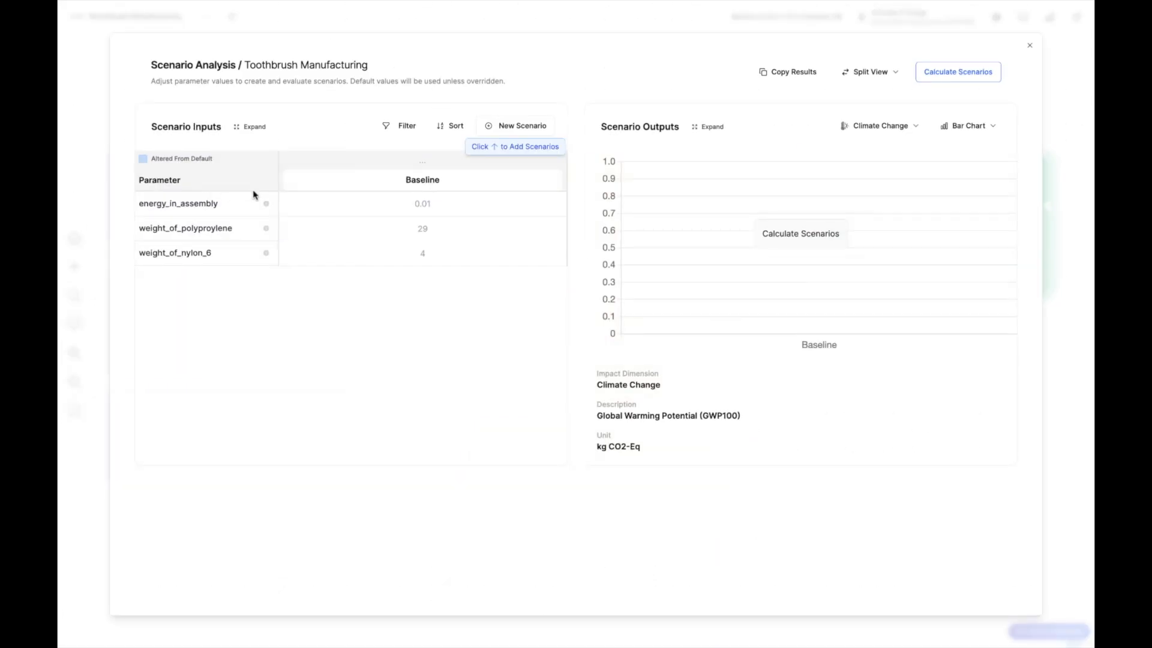
{"action": "left_click", "coordinate": [503, 128]}
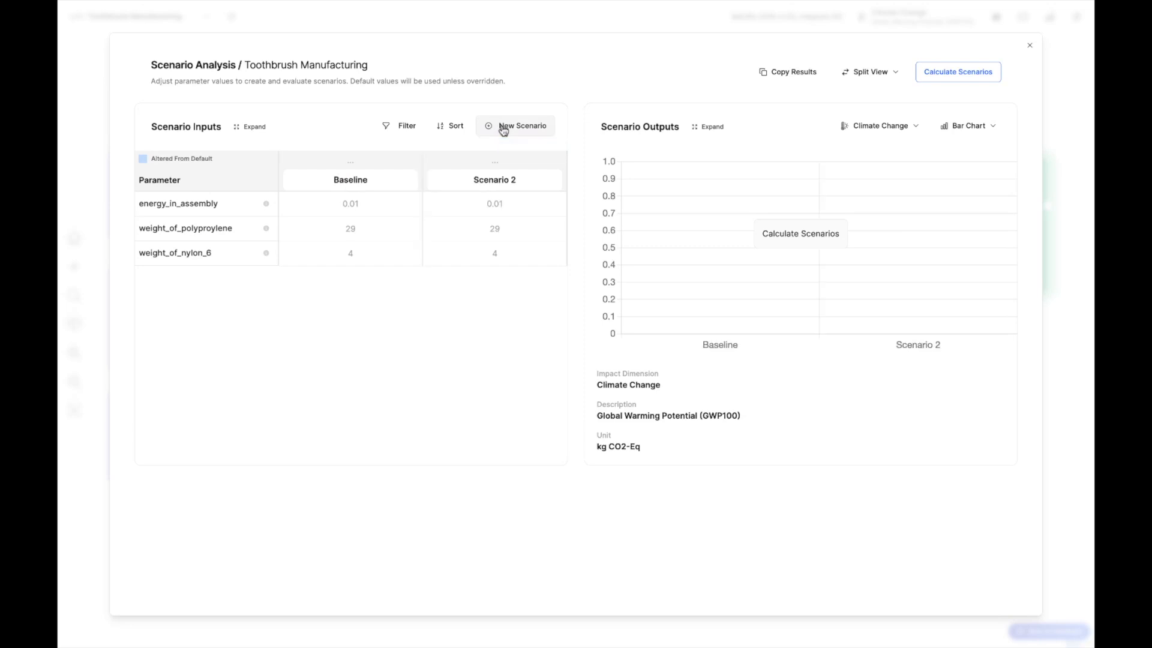
{"action": "left_click", "coordinate": [503, 128]}
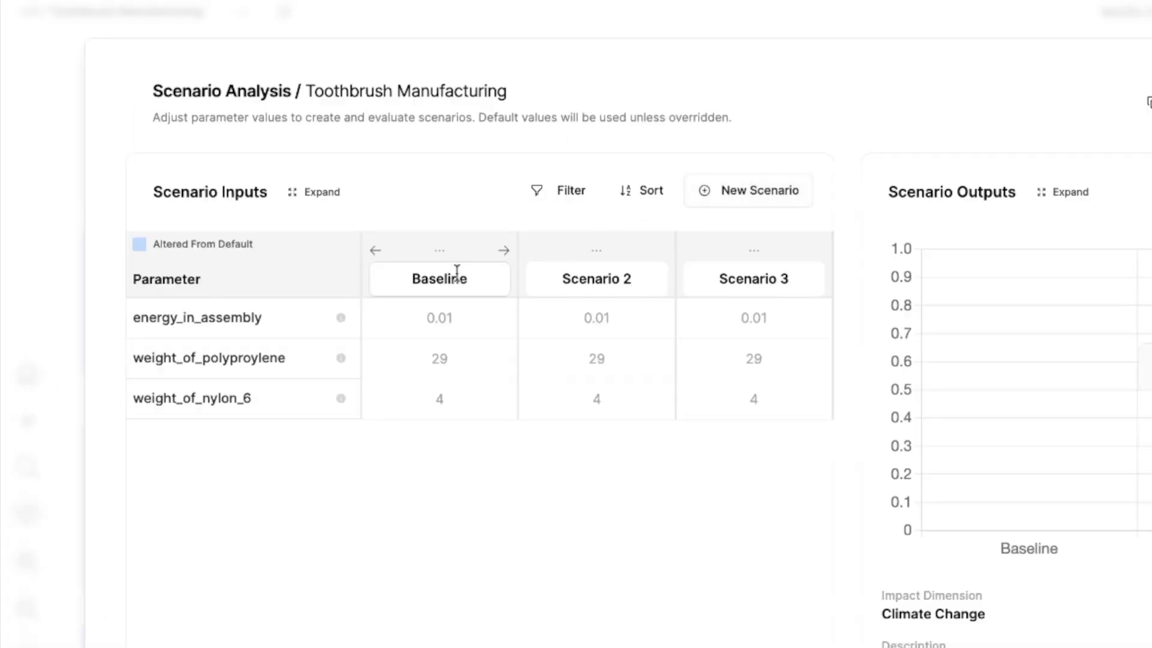
Rename Scenario 2 as Lightweight Handle
{"action": "double_click", "coordinate": [590, 277]}
{"action": "triple_click", "coordinate": [591, 275]}
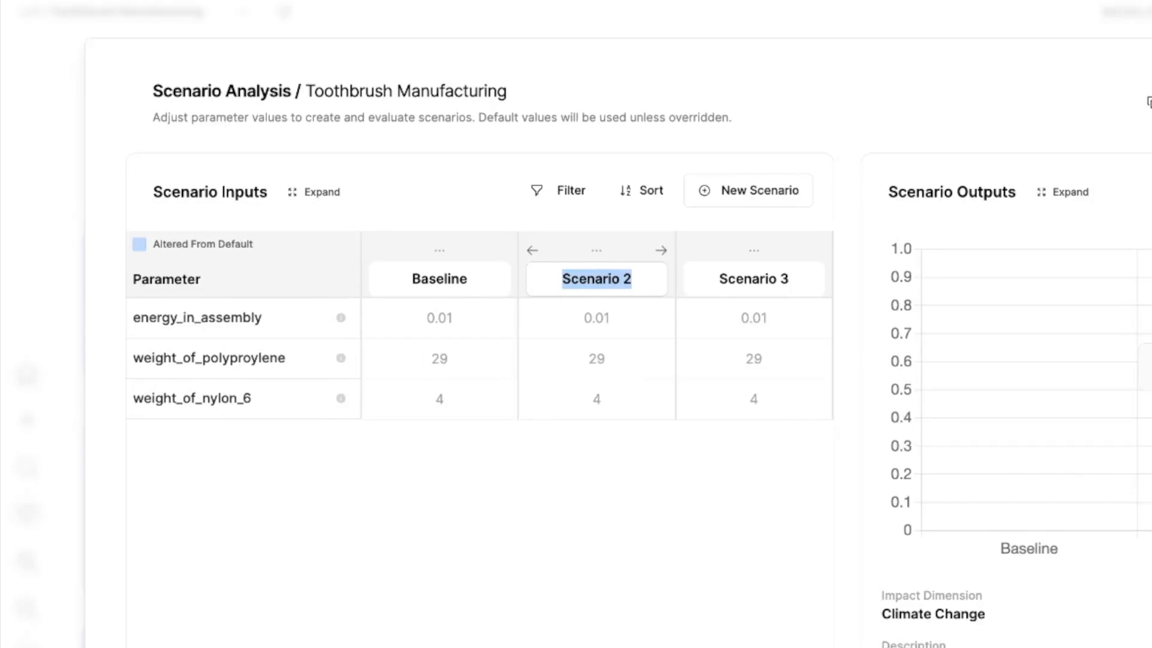
{"action": "type", "text": "Lightweight Handle"}
Rename Scenario 3 as Energy Increase
{"action": "left_click", "coordinate": [766, 287]}
{"action": "triple_click", "coordinate": [771, 287]}
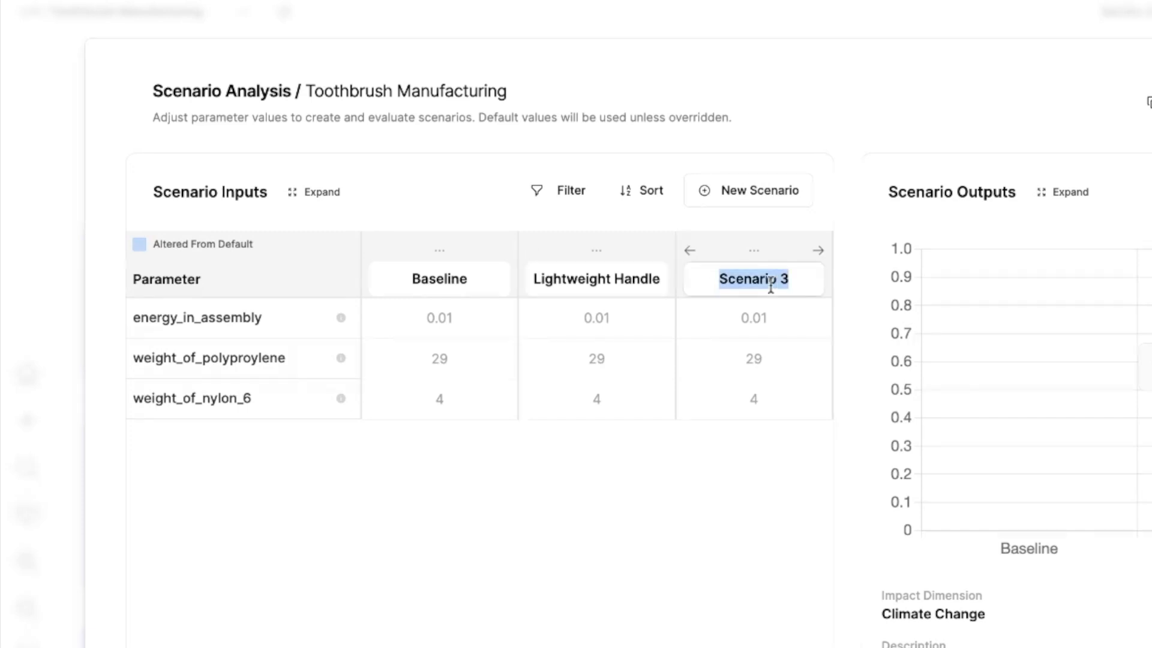
{"action": "type", "text": "Enerfy"}
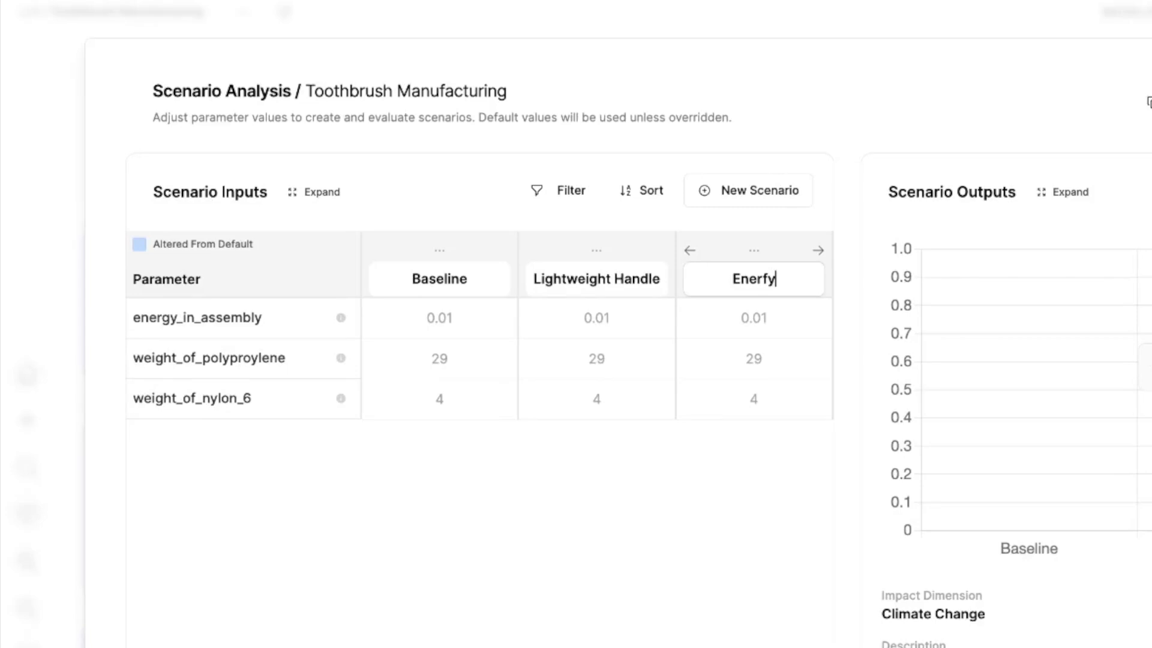
{"action": "key", "text": "BackSpace"}
{"action": "key", "text": "BackSpace"}
{"action": "type", "text": "gy Increase"}
{"action": "key", "text": "Return"}
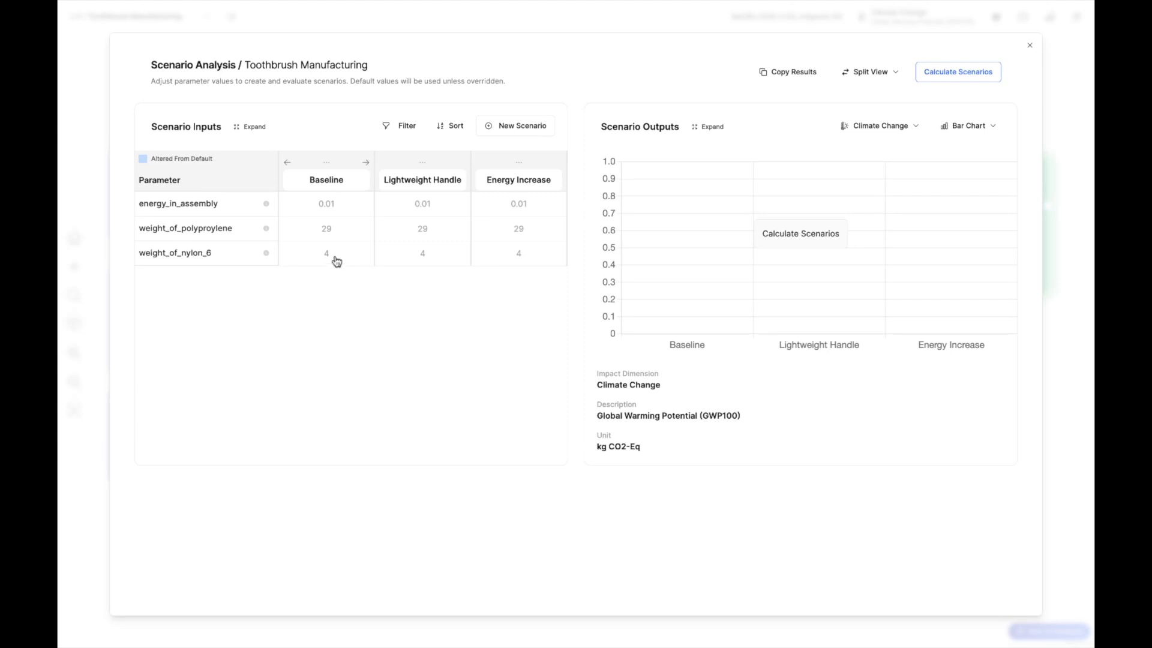
Set weight_of_polyproylene to 18 in the Lightweight Handle scenario
{"action": "left_click", "coordinate": [429, 235]}
{"action": "double_click", "coordinate": [429, 235]}
{"action": "type", "text": "18"}
{"action": "key", "text": "Tab"}
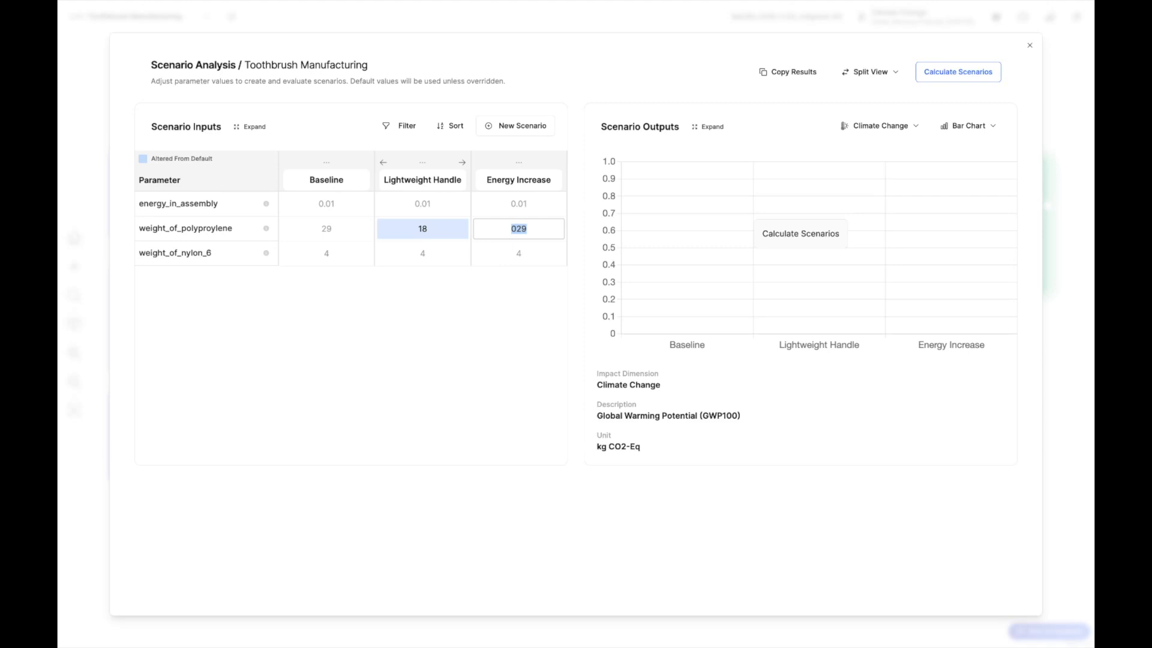
Set energy_in_assembly to 0.02 in the Energy Increase scenario and calculate the scenarios
{"action": "left_click", "coordinate": [519, 207]}
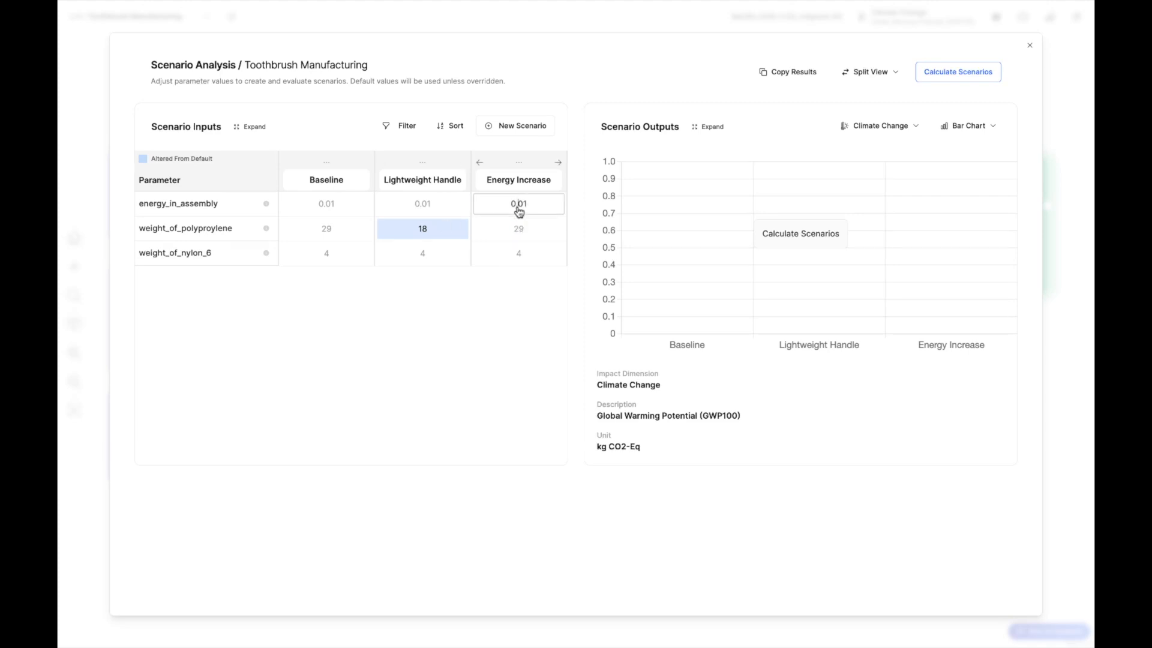
{"action": "key", "text": "BackSpace"}
{"action": "type", "text": "2"}
{"action": "left_click", "coordinate": [551, 287]}
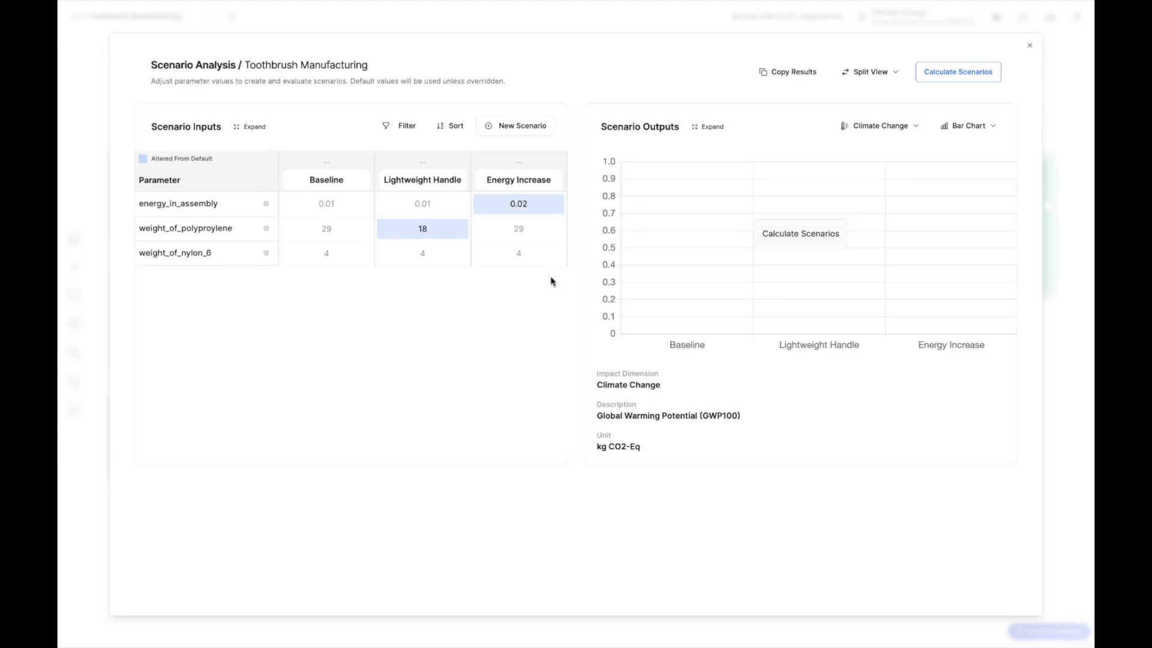
{"action": "left_click", "coordinate": [969, 78]}
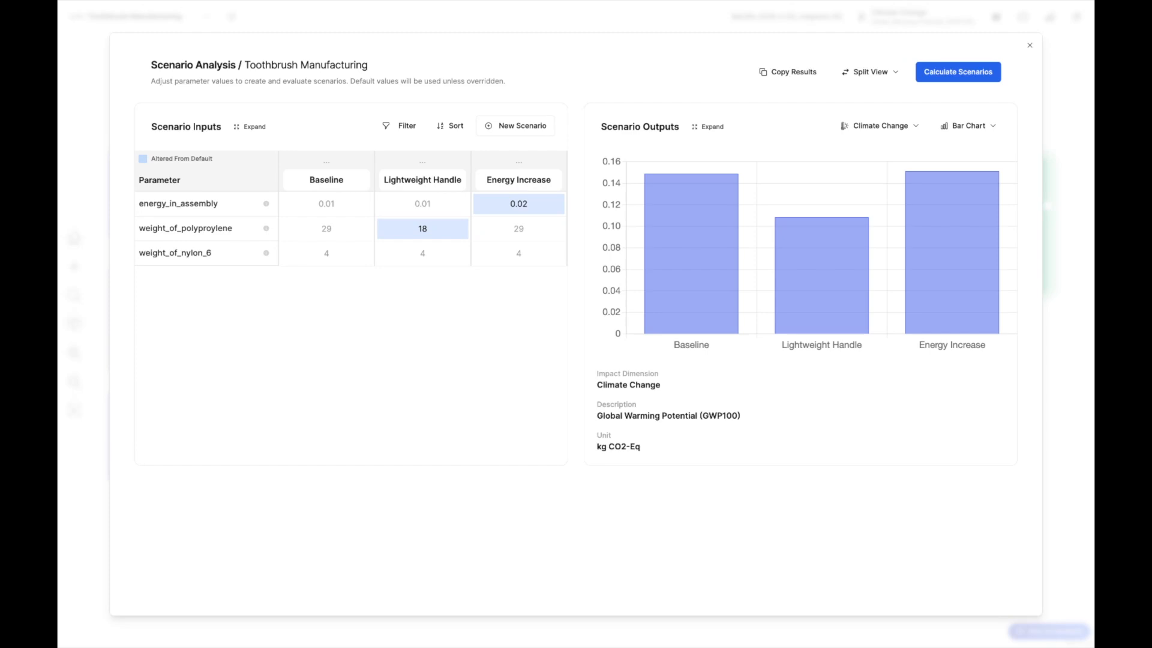
View the scenario outputs as an impact table and as hotspots
{"action": "left_click", "coordinate": [966, 126]}
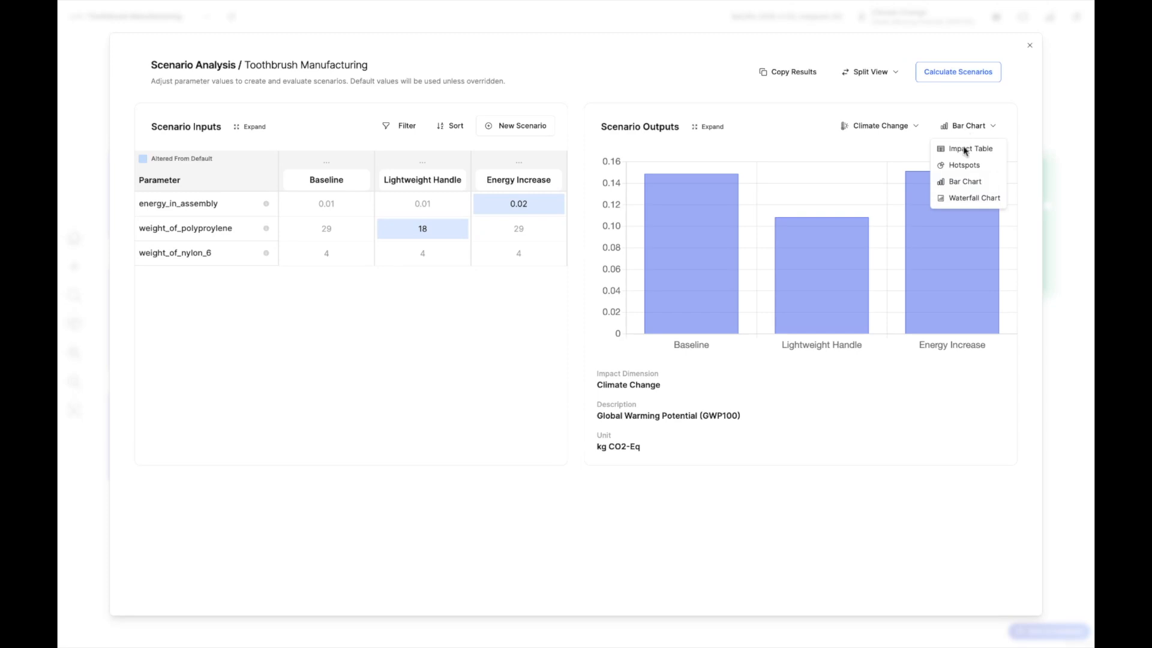
{"action": "left_click", "coordinate": [970, 152]}
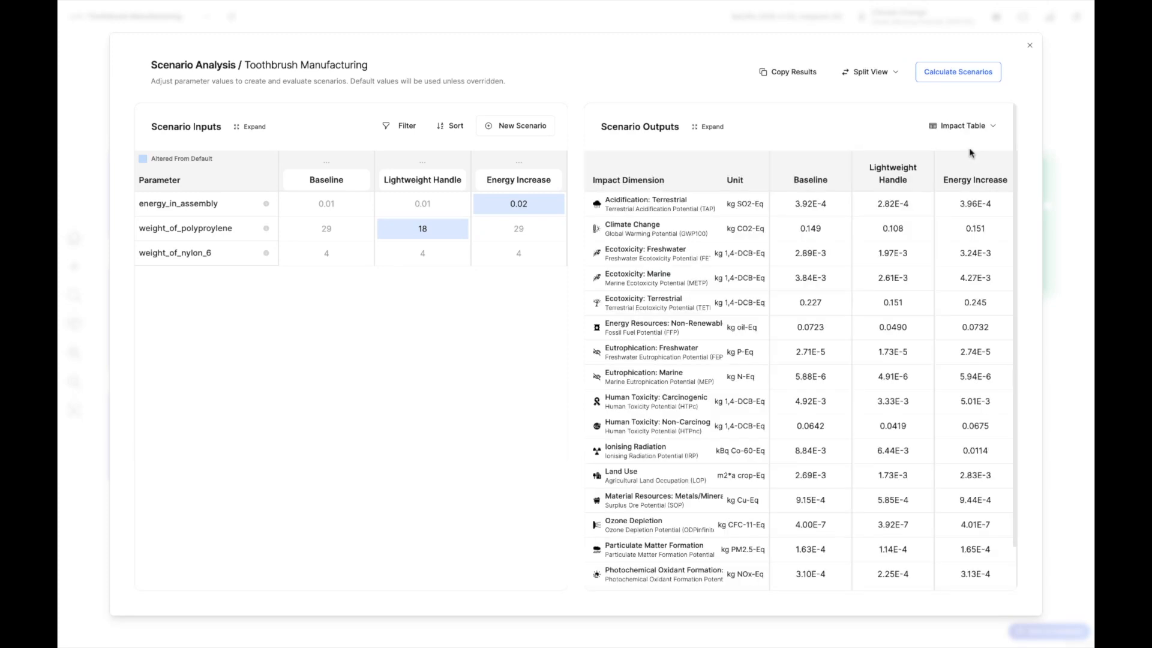
{"action": "left_click", "coordinate": [971, 129]}
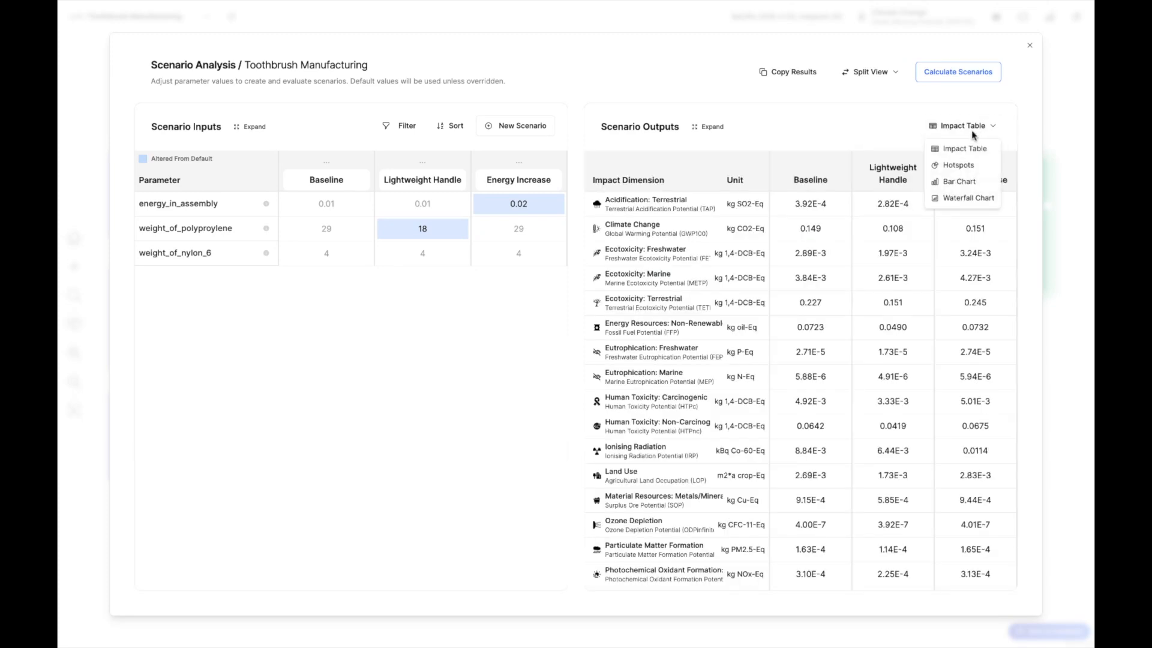
{"action": "left_click", "coordinate": [972, 168]}
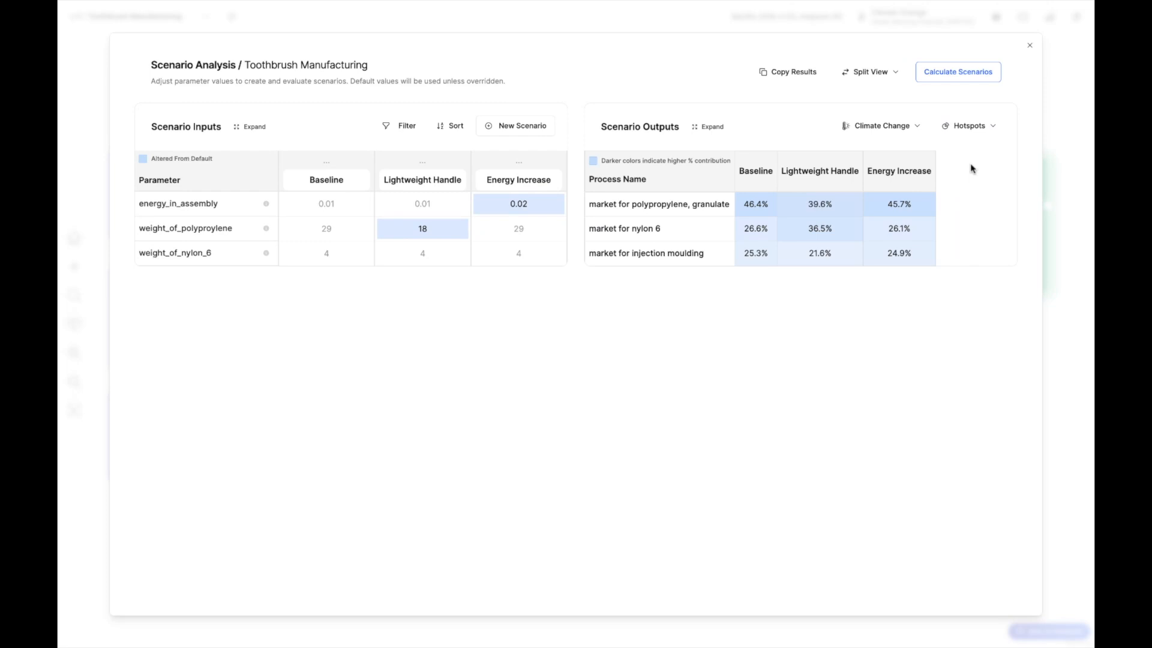
Show the scenario outputs as a waterfall chart
{"action": "left_click", "coordinate": [978, 126]}
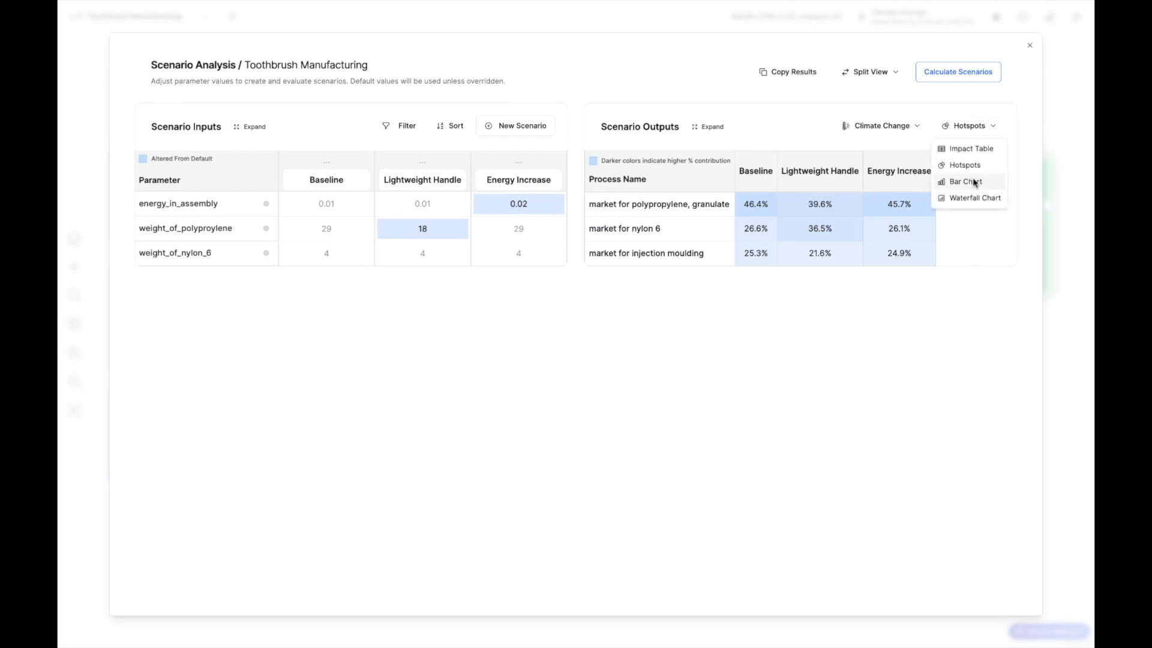
{"action": "left_click", "coordinate": [973, 198]}
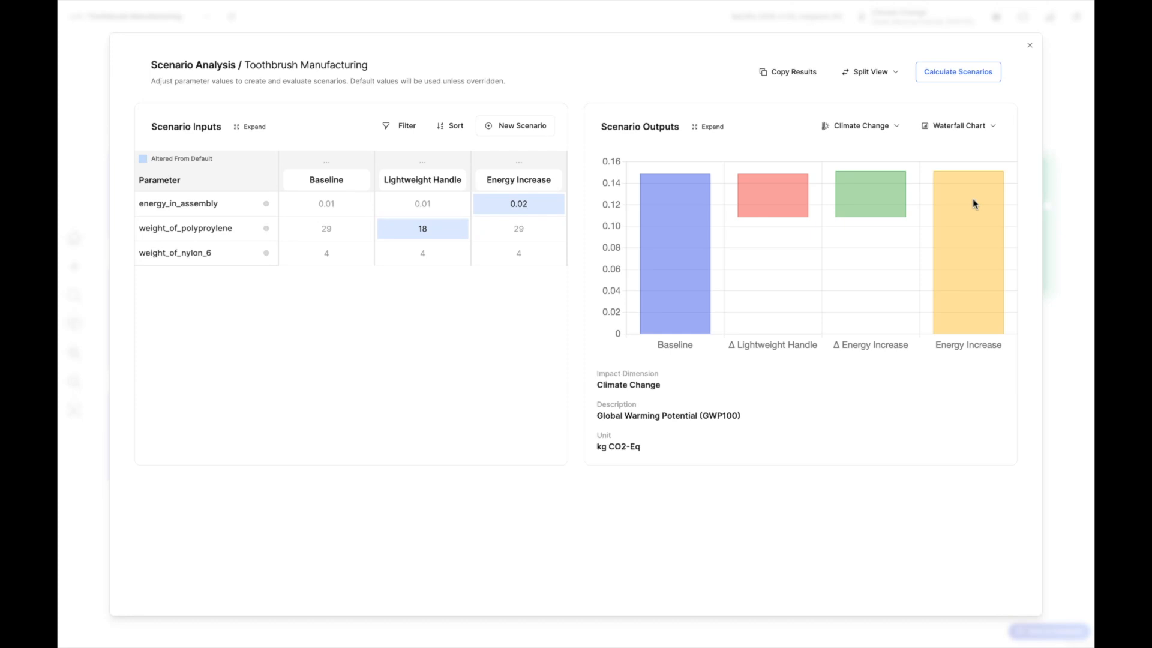
{"action": "mouse_move", "coordinate": [973, 204]}
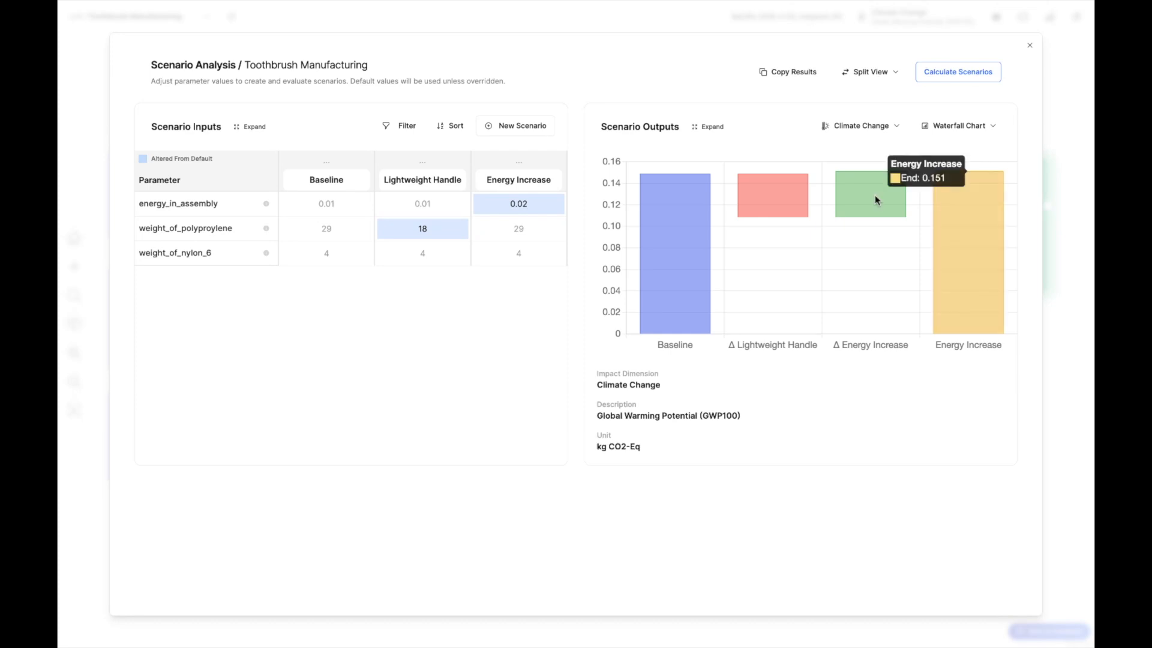
Set weight_of_polyproylene to 18 in the Energy Increase scenario and recalculate the scenarios
{"action": "left_click", "coordinate": [539, 233]}
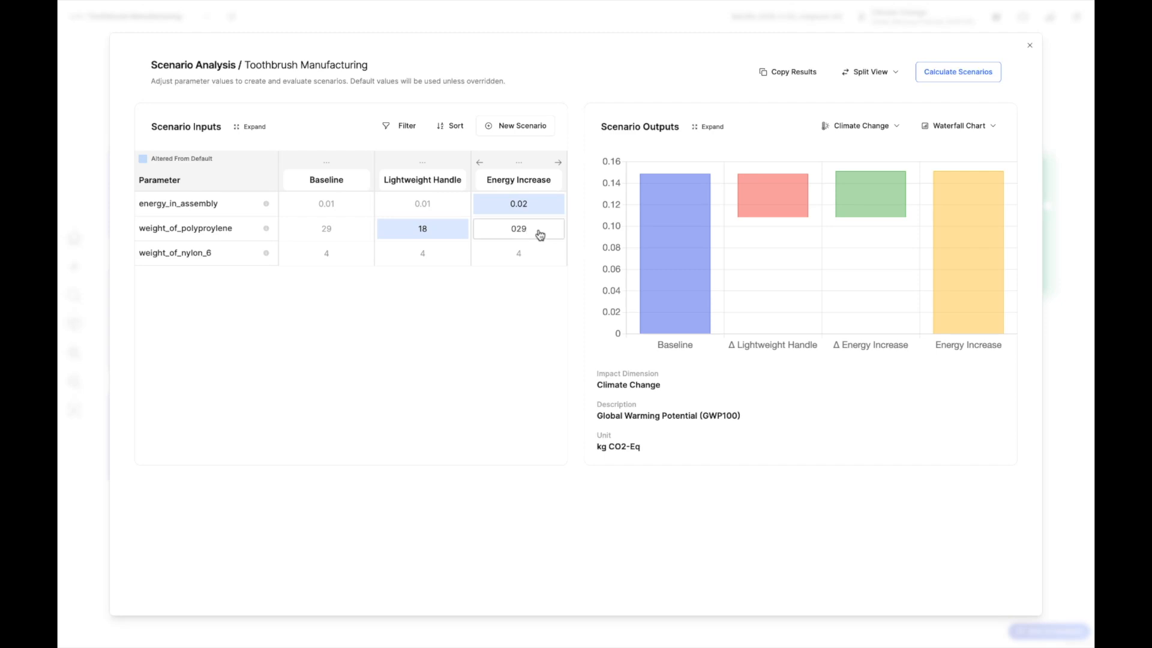
{"action": "key", "text": "BackSpace"}
{"action": "key", "text": "BackSpace"}
{"action": "key", "text": "BackSpace"}
{"action": "type", "text": "18"}
{"action": "left_click", "coordinate": [576, 234]}
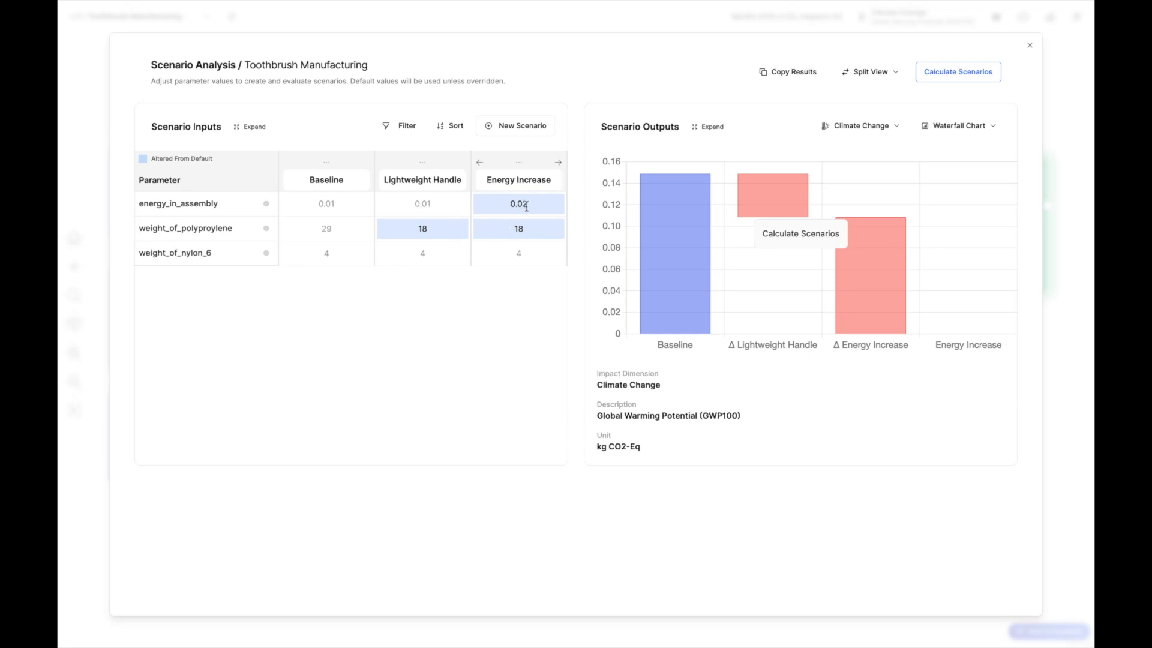
{"action": "left_click", "coordinate": [936, 76]}
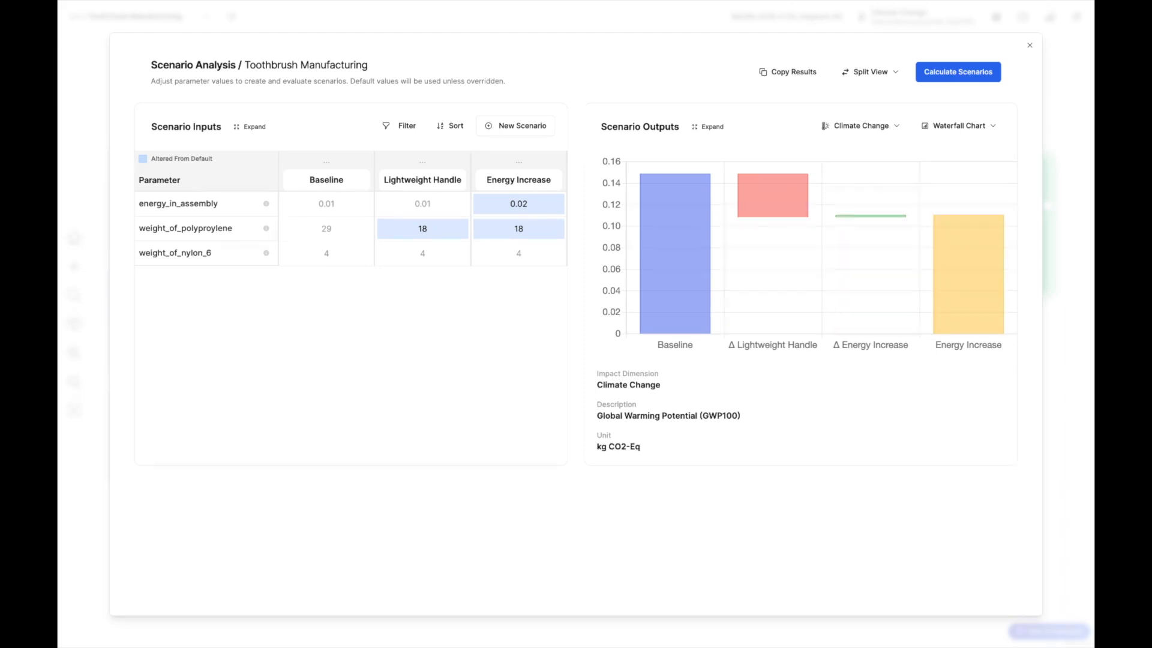
{"action": "mouse_move", "coordinate": [781, 204]}
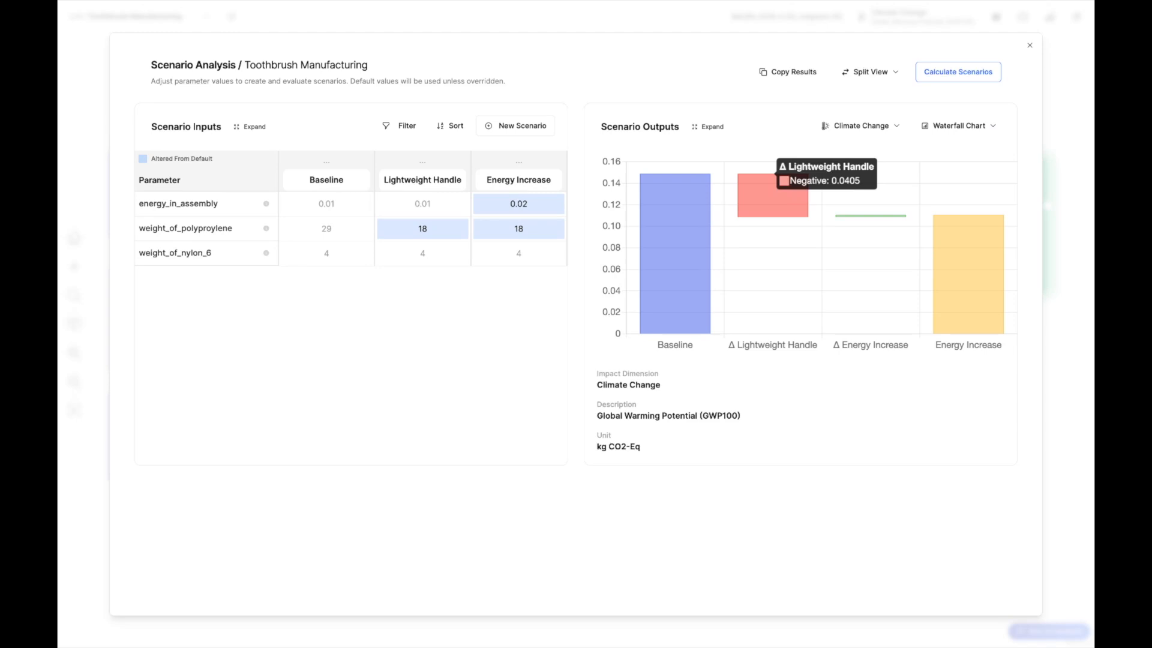
{"action": "mouse_move", "coordinate": [856, 220]}
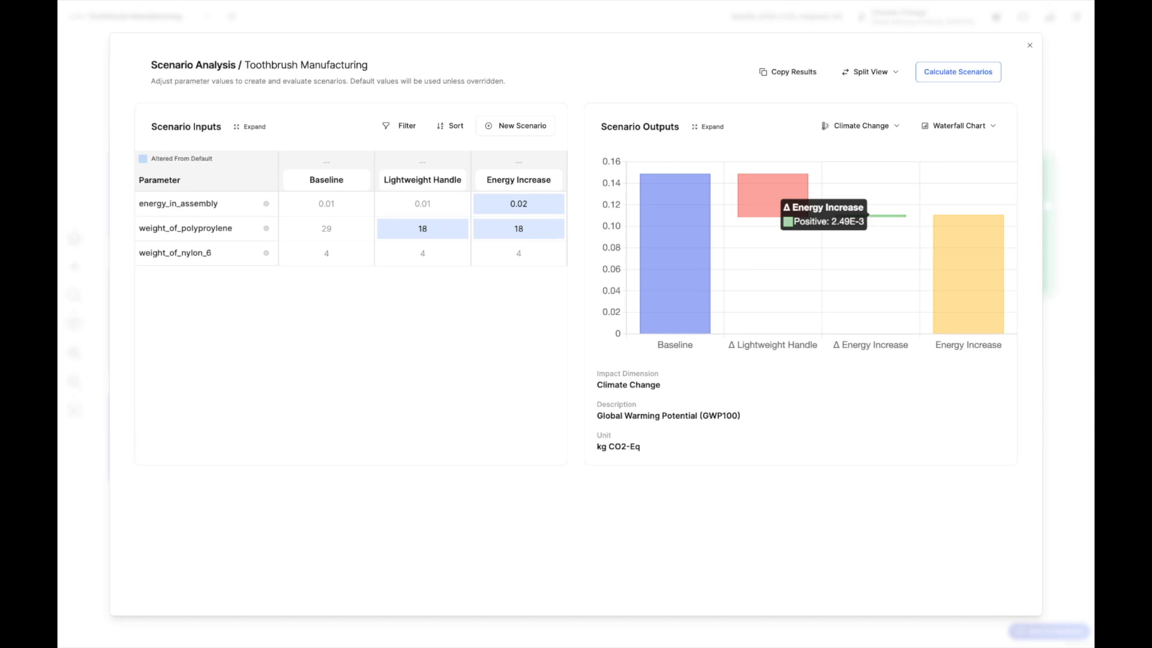
Add three more scenarios after Energy Increase
{"action": "left_click", "coordinate": [537, 133]}
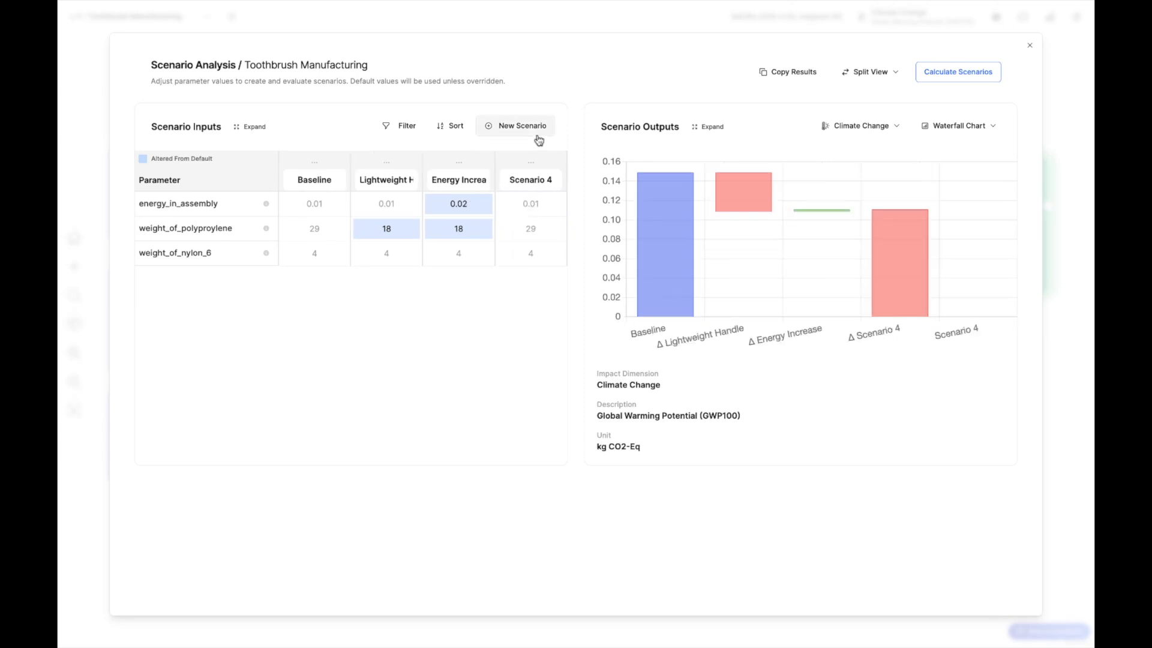
{"action": "left_click", "coordinate": [539, 138]}
{"action": "left_click", "coordinate": [539, 138]}
{"action": "scroll", "coordinate": [445, 268], "scroll_direction": "right", "scroll_amount": 5}
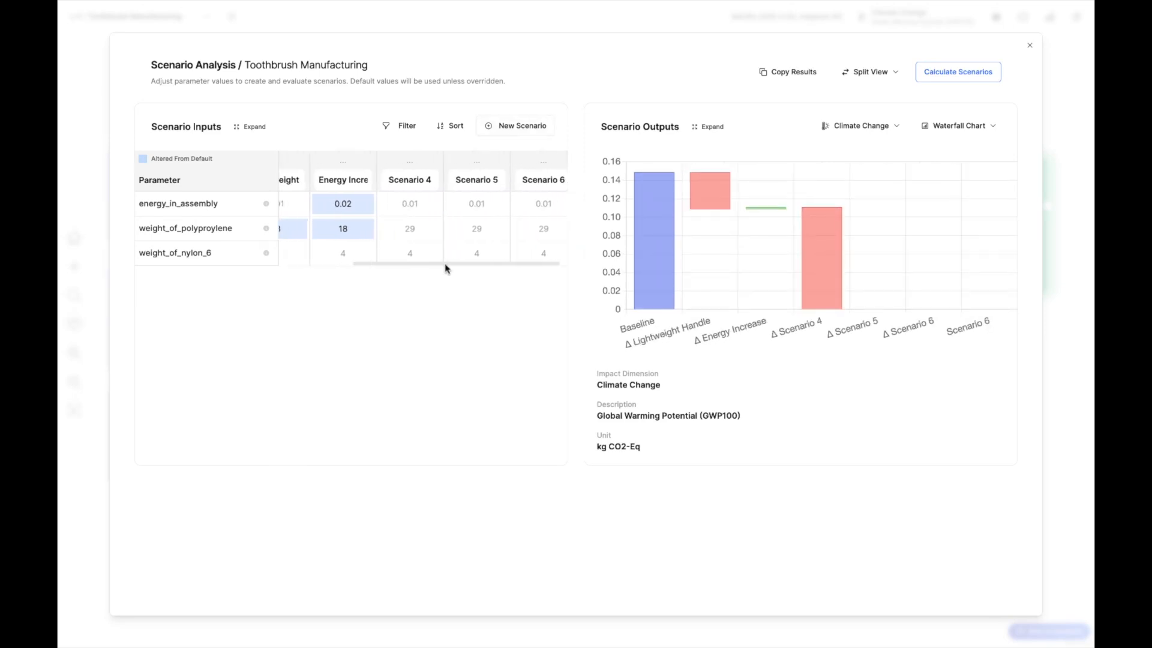
{"action": "scroll", "coordinate": [445, 268], "scroll_direction": "left", "scroll_amount": 3}
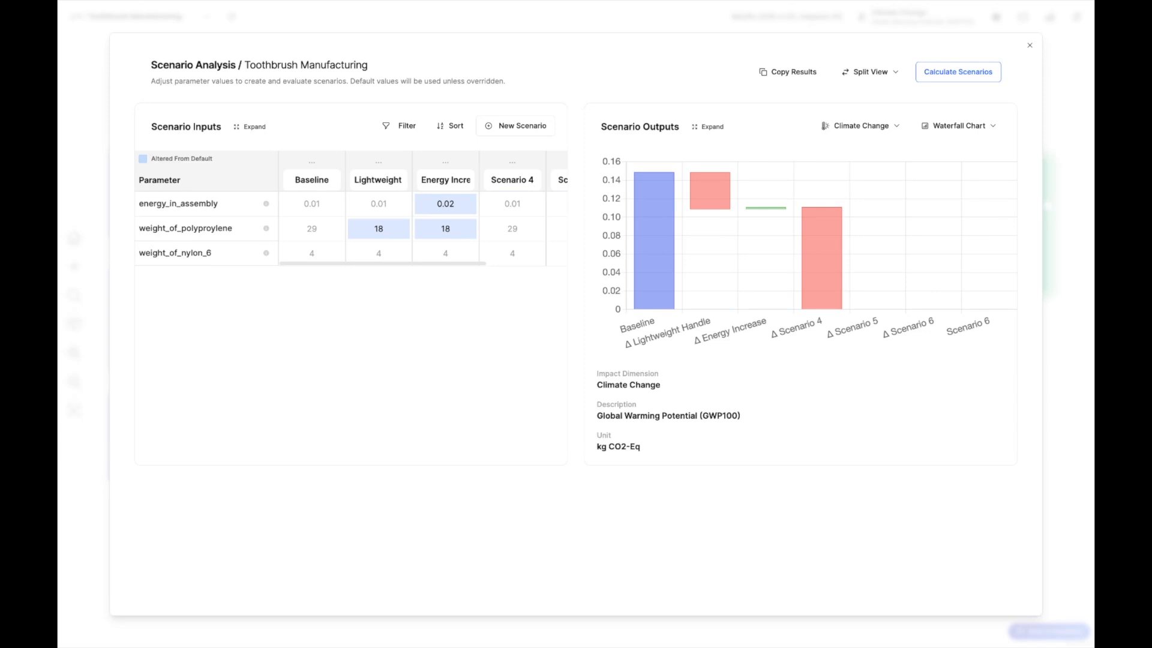
Rename the five scenarios after Baseline, in order, as Q1, Q2, Q3, Q4 and Q1/26
{"action": "double_click", "coordinate": [383, 180]}
{"action": "type", "text": "Q1"}
{"action": "key", "text": "Tab"}
{"action": "type", "text": "Q2"}
{"action": "key", "text": "Tab"}
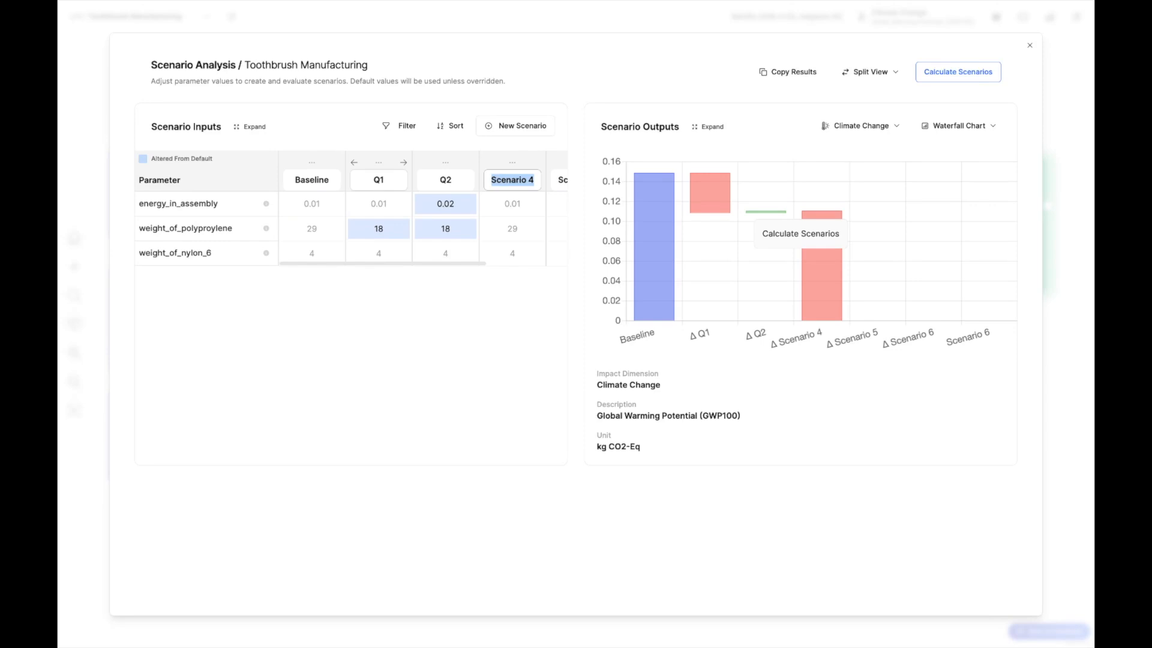
{"action": "type", "text": "Q3"}
{"action": "key", "text": "Tab"}
{"action": "type", "text": "Q4"}
{"action": "key", "text": "Tab"}
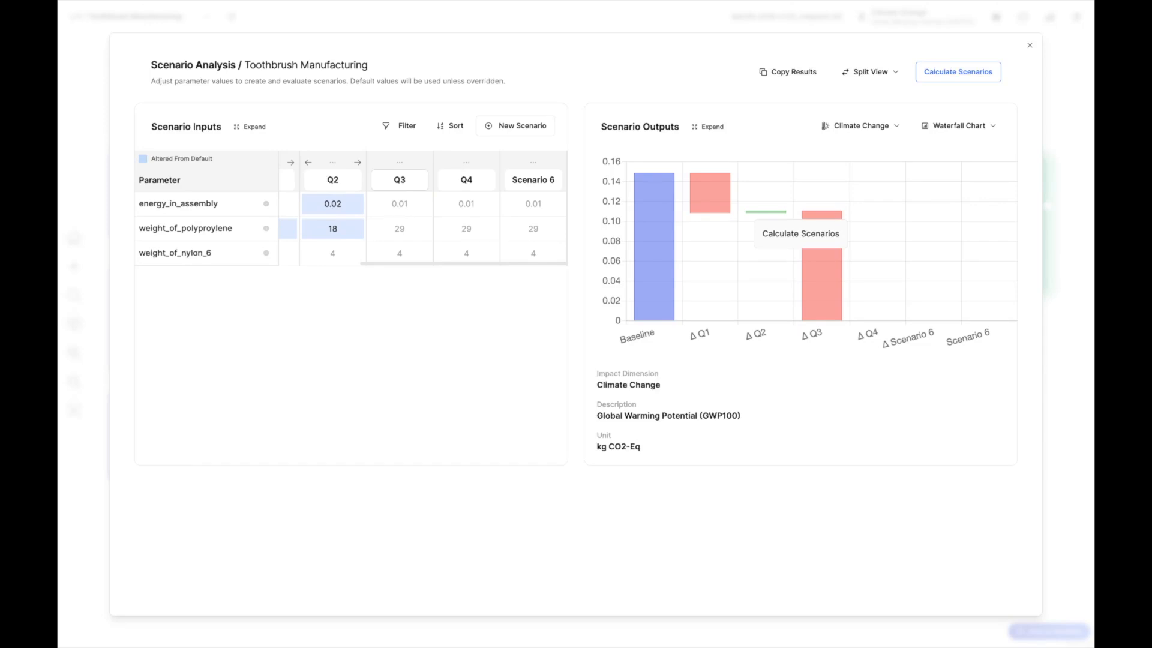
{"action": "type", "text": "Q1/26"}
{"action": "key", "text": "Tab"}
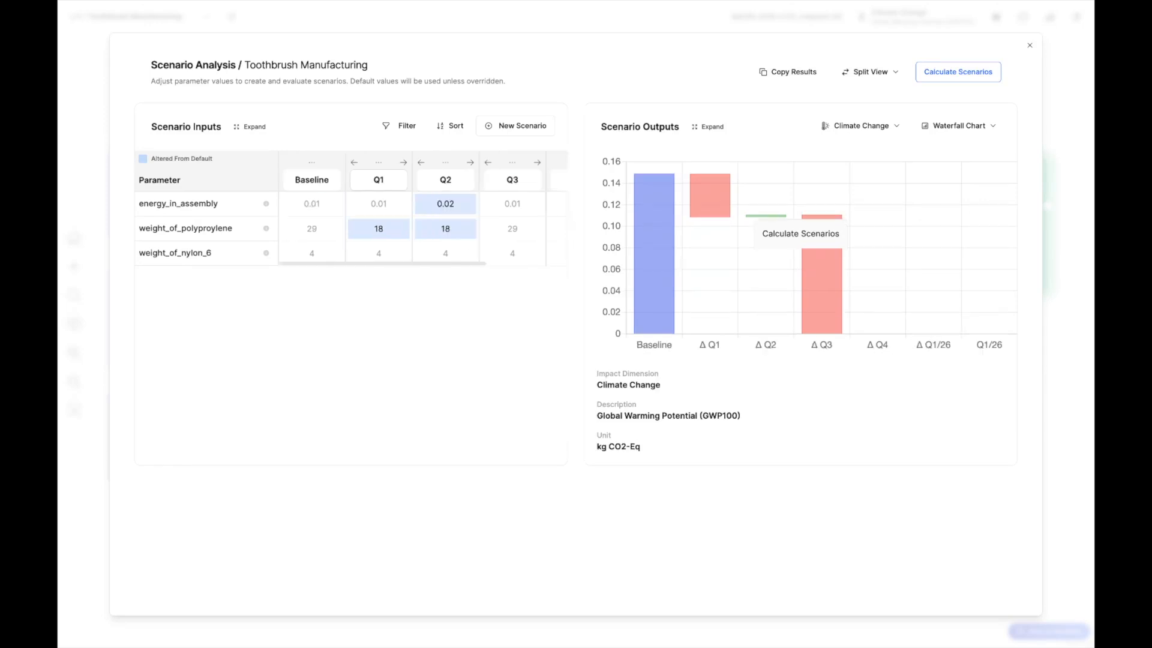
Set weight_of_polyproylene to 27 in Q1, 26 in Q2, 24 in Q3 and 22 in Q4
{"action": "left_click", "coordinate": [406, 230]}
{"action": "type", "text": "27"}
{"action": "key", "text": "Tab"}
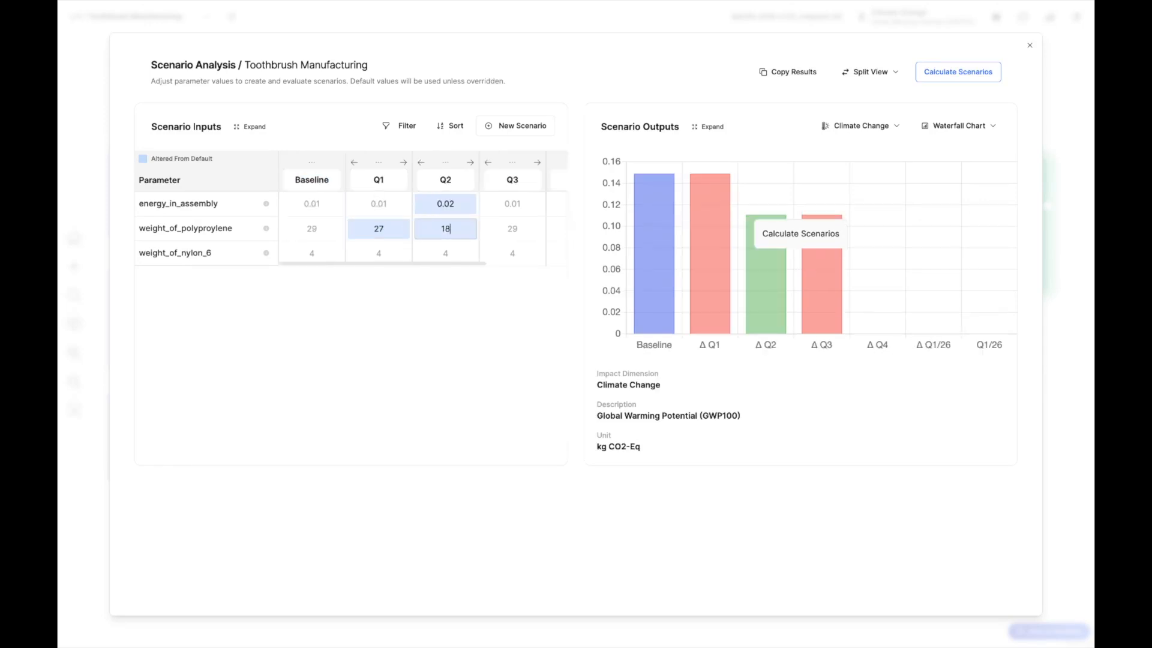
{"action": "type", "text": "26"}
{"action": "key", "text": "Tab"}
{"action": "type", "text": "24"}
{"action": "key", "text": "Tab"}
{"action": "type", "text": "22"}
Set energy_in_assembly to 0.01 in Q2, 0.02 in Q4 and 0.03 in Q1/26
{"action": "left_click", "coordinate": [419, 205]}
{"action": "key", "text": "BackSpace"}
{"action": "type", "text": "1"}
{"action": "key", "text": "Tab"}
{"action": "key", "text": "Tab"}
{"action": "key", "text": "Tab"}
{"action": "left_click", "coordinate": [462, 207]}
{"action": "key", "text": "BackSpace"}
{"action": "type", "text": "2"}
{"action": "key", "text": "Tab"}
{"action": "type", "text": ".03"}
Set weight_of_polyproylene to 20 in Q1/26 and recalculate the scenarios
{"action": "double_click", "coordinate": [528, 229]}
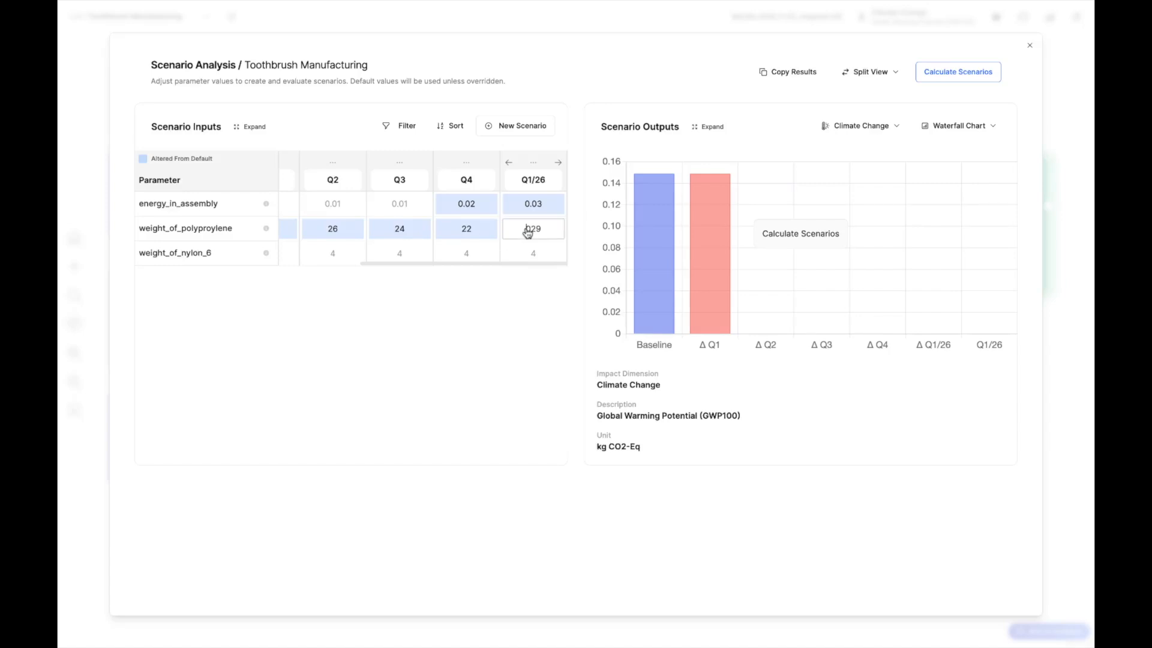
{"action": "type", "text": "20"}
{"action": "left_click", "coordinate": [541, 268]}
{"action": "left_click", "coordinate": [960, 73]}
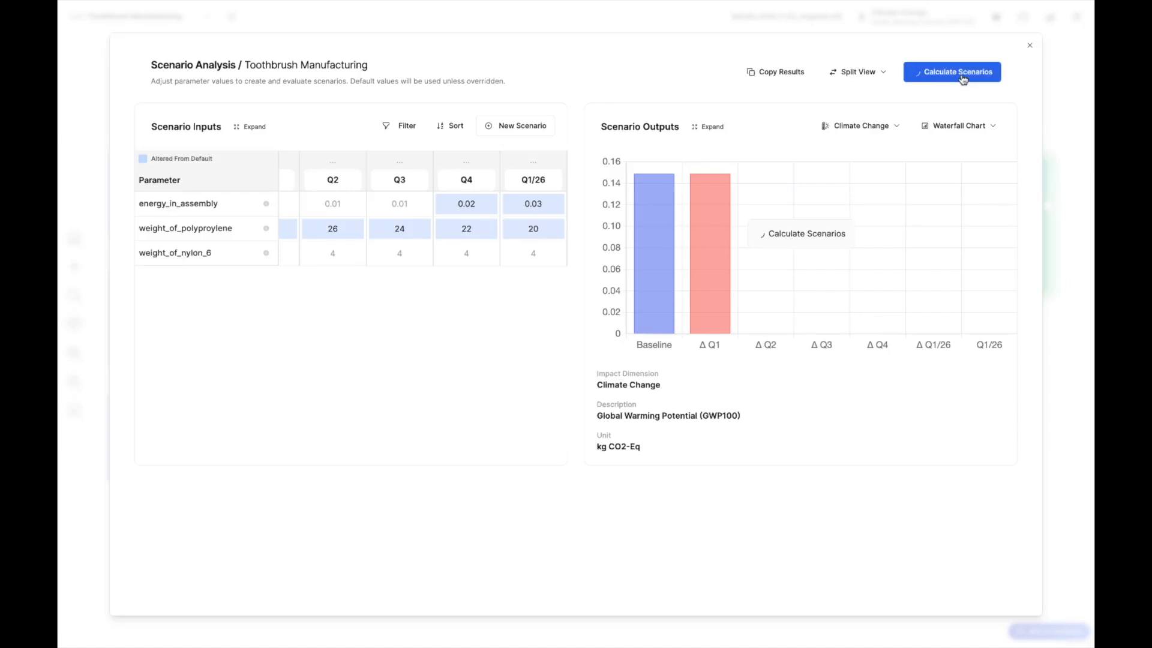